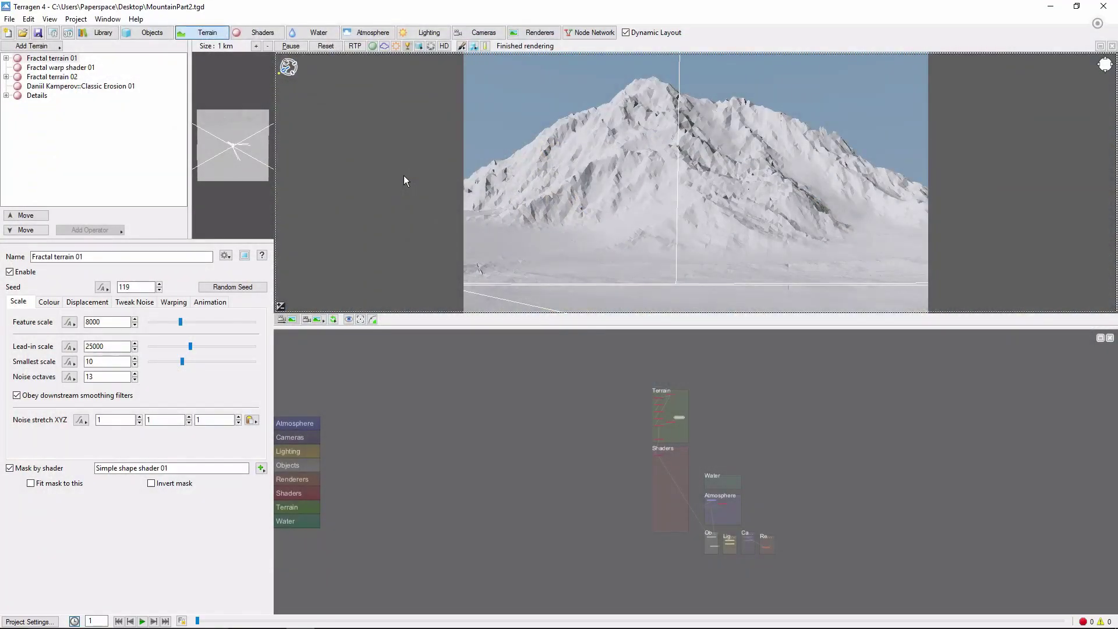
Darken the Base colours shader by lowering its high colour value to 0.175
{"action": "left_click", "coordinate": [258, 32]}
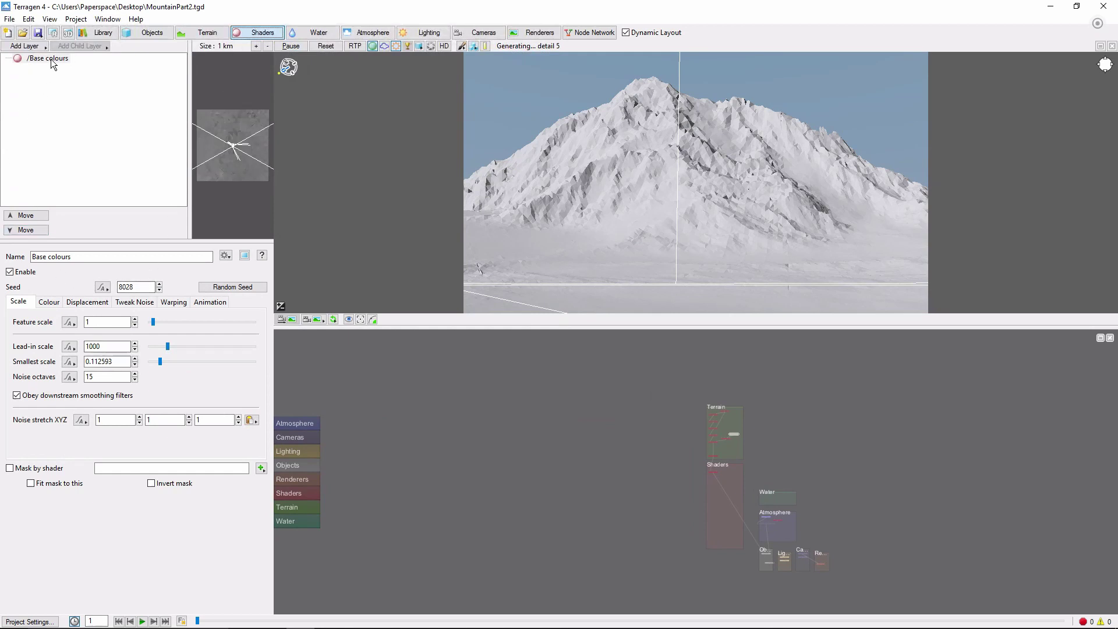
{"action": "left_click", "coordinate": [49, 59]}
{"action": "left_click", "coordinate": [50, 302]}
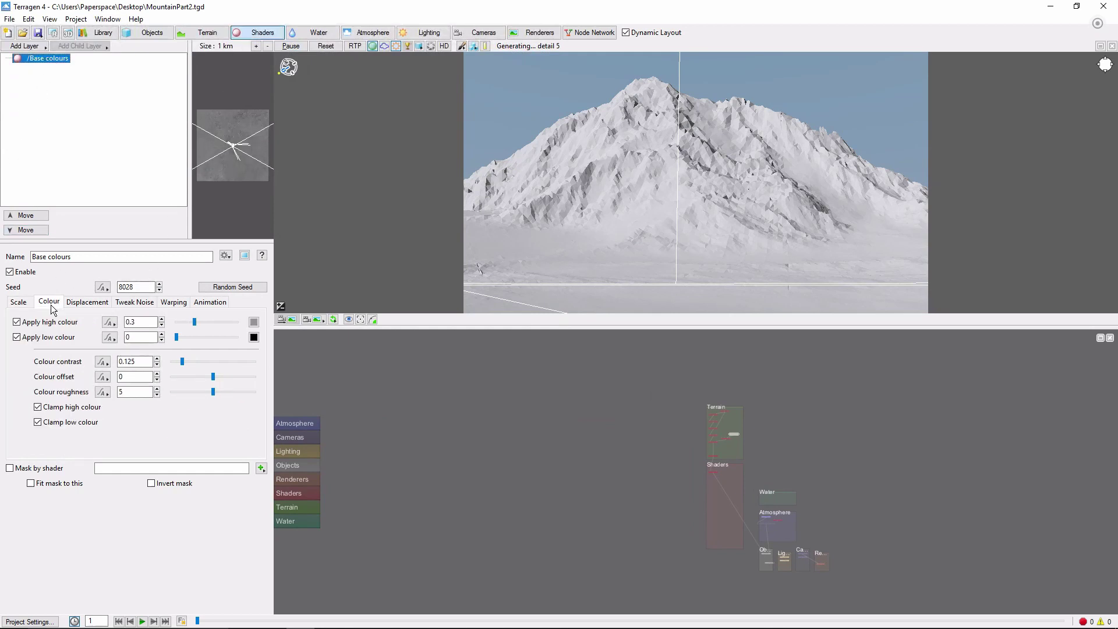
{"action": "left_click", "coordinate": [195, 322]}
{"action": "left_click_drag", "start_coordinate": [194, 320], "coordinate": [187, 319]}
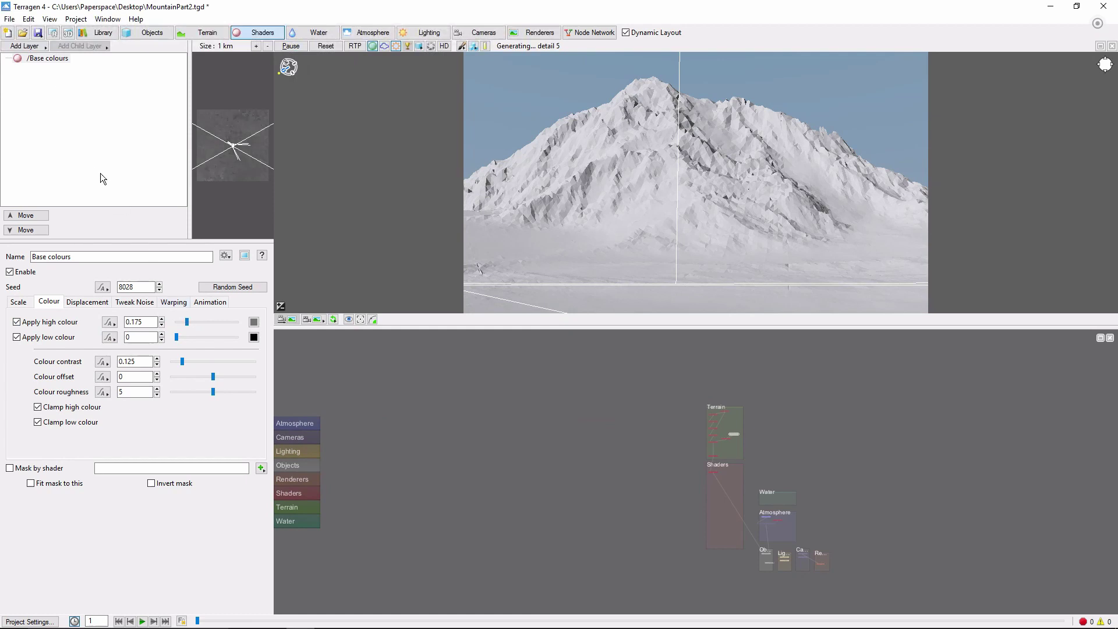
Add a new surface layer above the base colours and name it Dark Gray
{"action": "left_click", "coordinate": [44, 48]}
{"action": "left_click", "coordinate": [87, 50]}
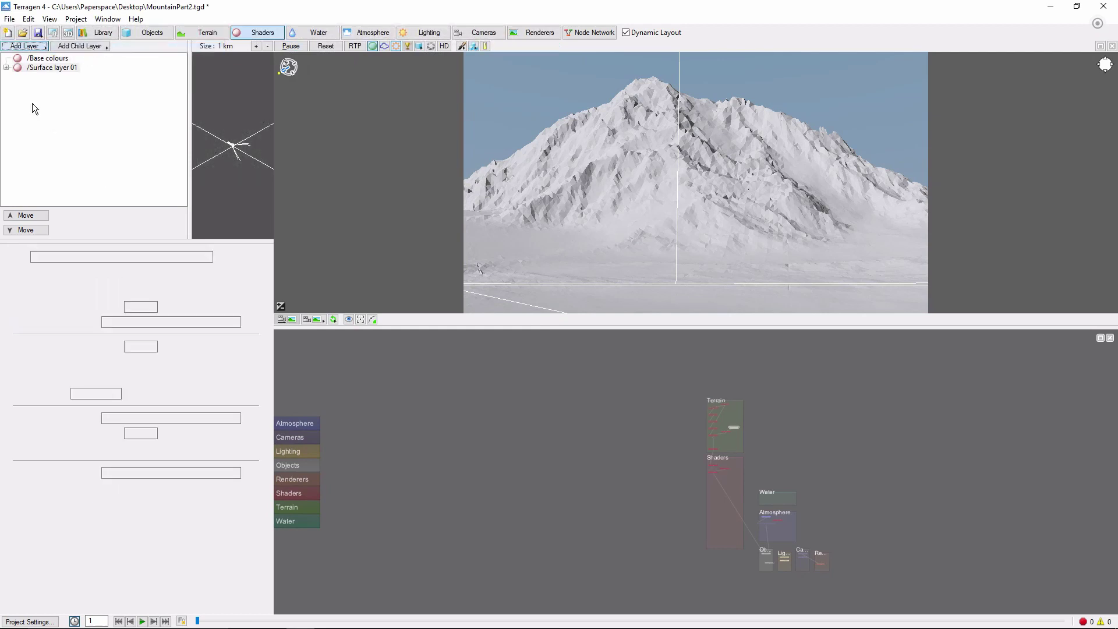
{"action": "left_click_drag", "start_coordinate": [101, 256], "coordinate": [1, 263]}
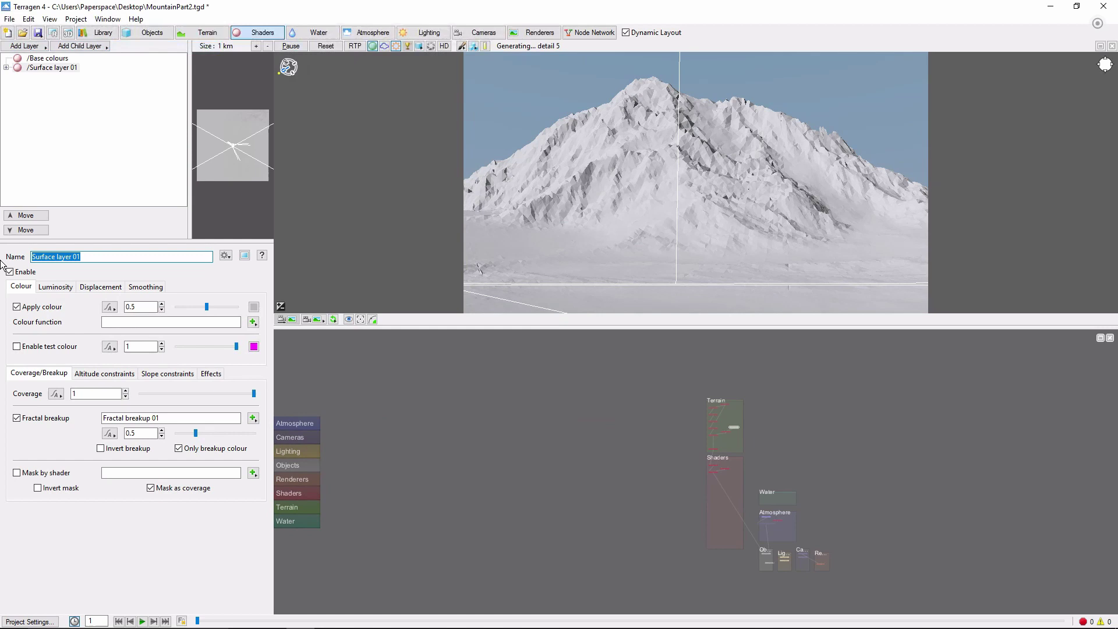
{"action": "type", "text": "Dark Gray"}
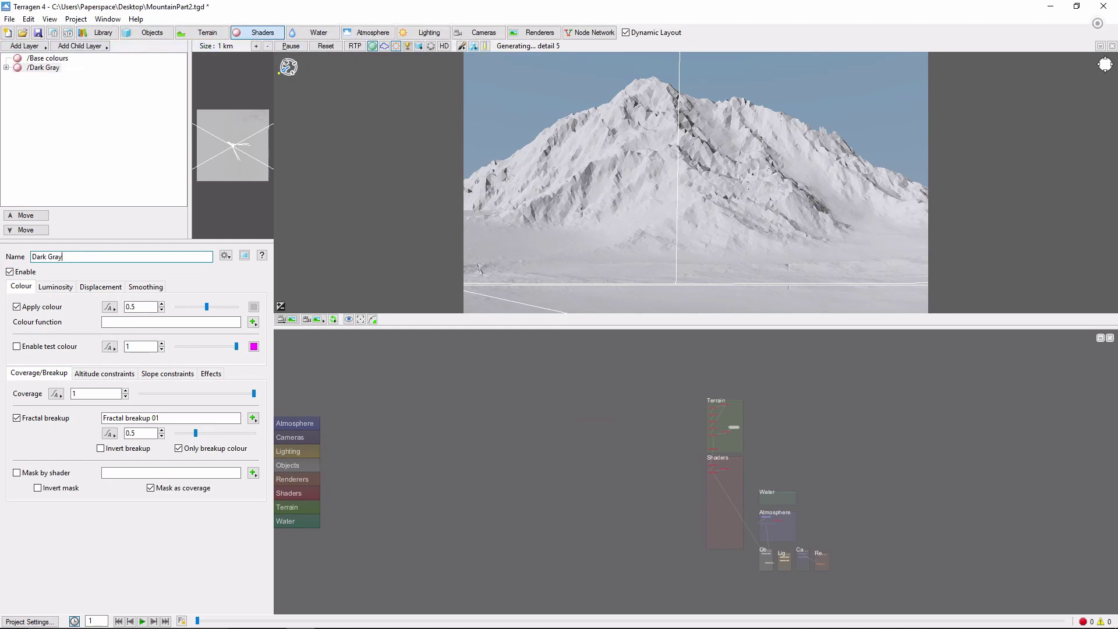
Give the Dark Gray layer a colour value of 0.05, a coverage of about 0.27 and a fractal breakup of 0.1
{"action": "left_click", "coordinate": [158, 307]}
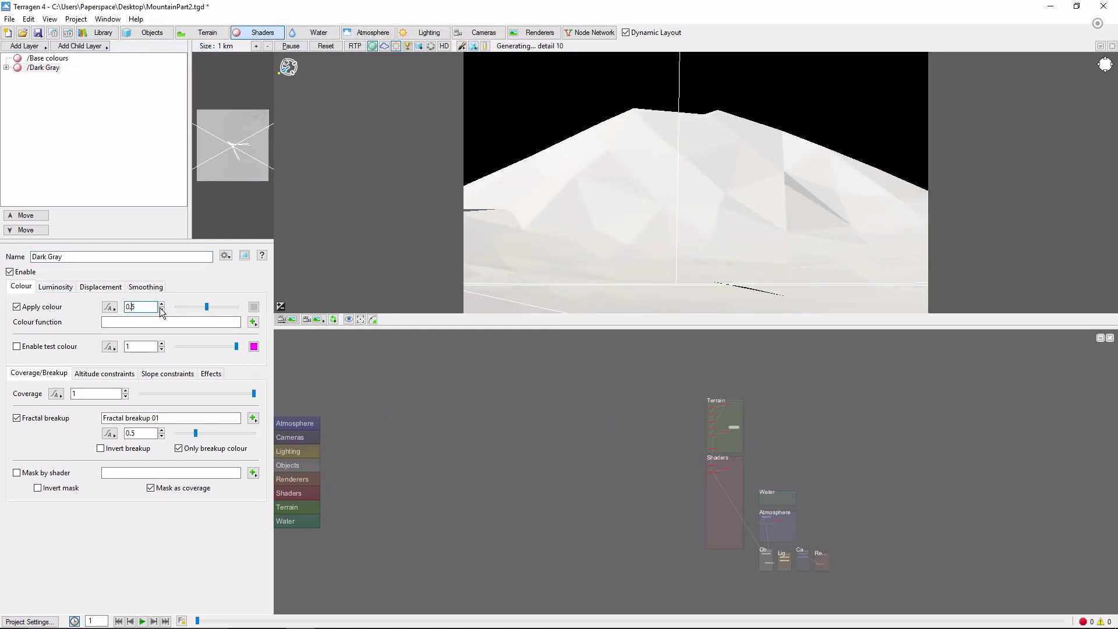
{"action": "left_click", "coordinate": [134, 307]}
{"action": "type", "text": "0"}
{"action": "key", "text": "Return"}
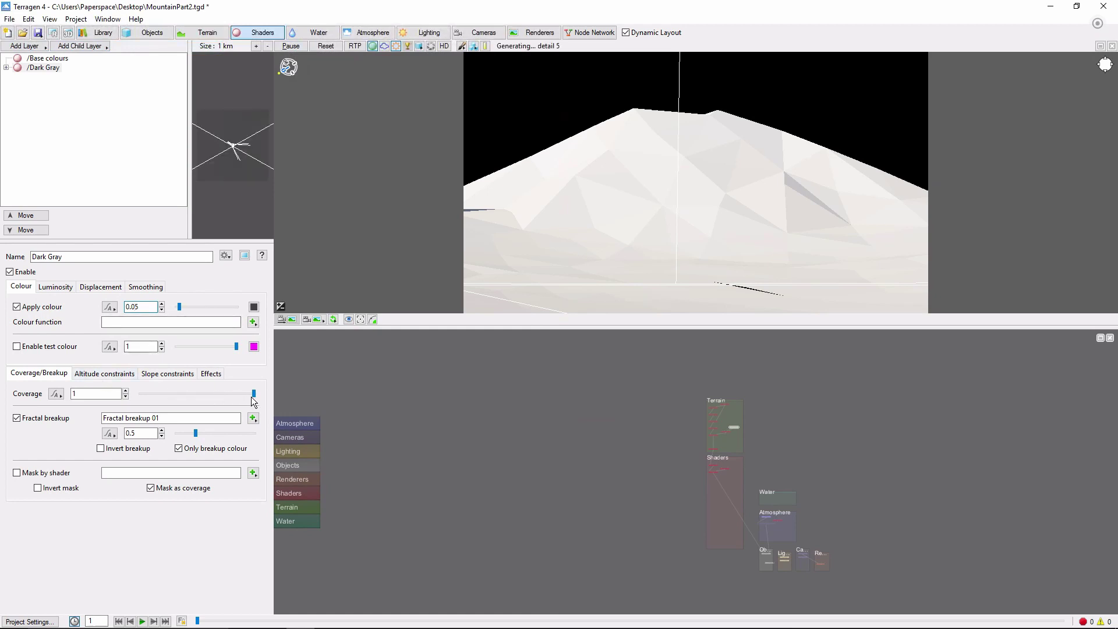
{"action": "left_click_drag", "start_coordinate": [254, 394], "coordinate": [170, 394]}
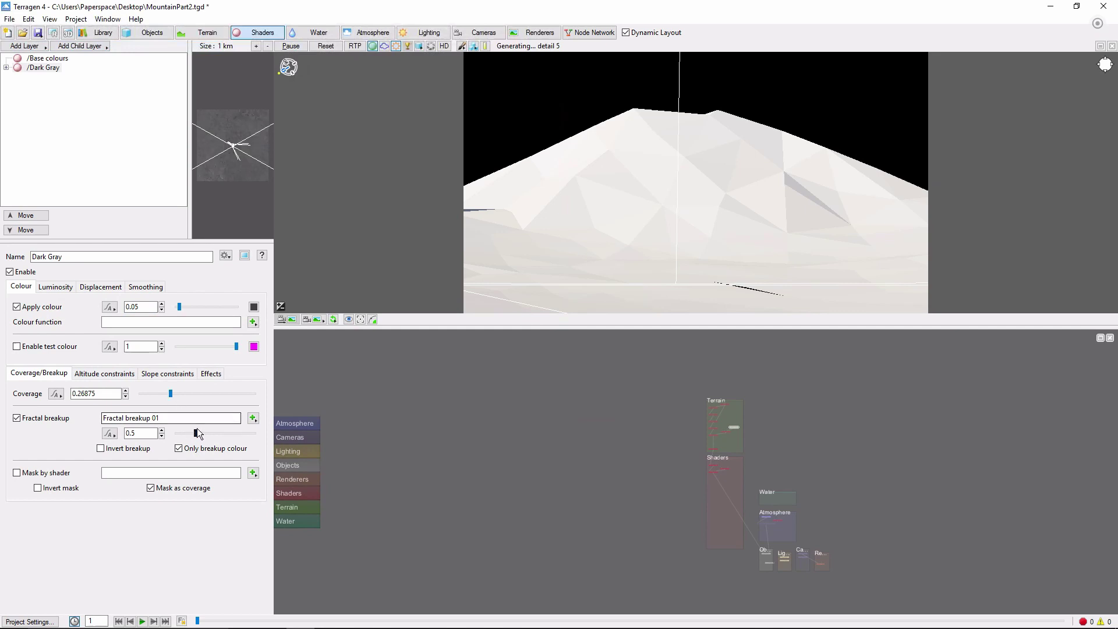
{"action": "left_click_drag", "start_coordinate": [196, 433], "coordinate": [188, 433]}
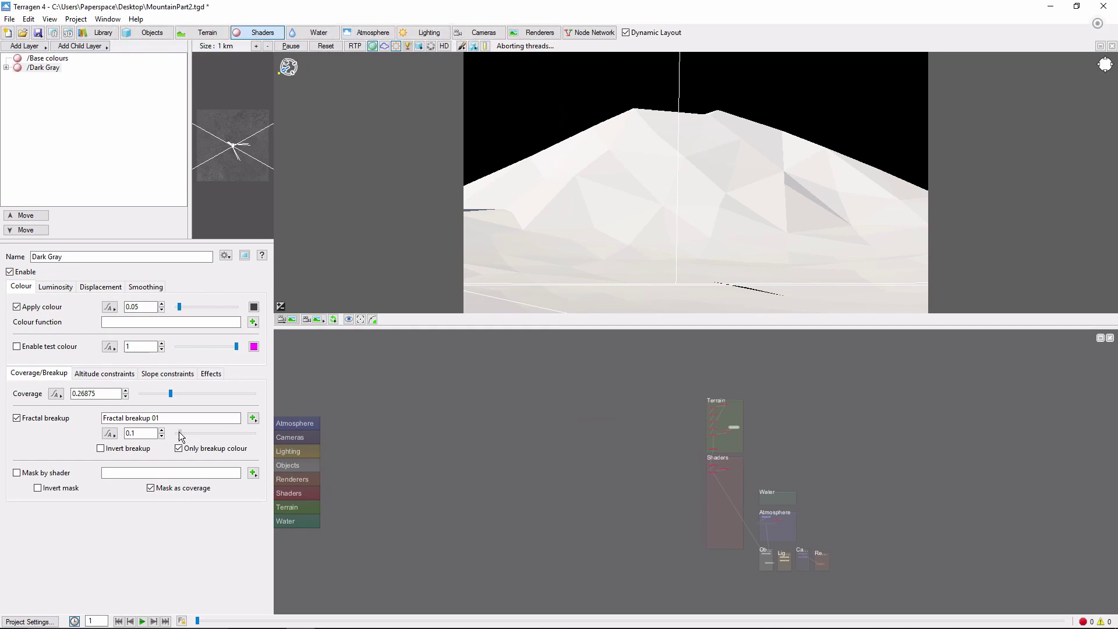
Enable the Dark Gray layer's minimum altitude limit and restrict its maximum slope angle to 75 with a fuzzy zone of 10
{"action": "left_click", "coordinate": [92, 374]}
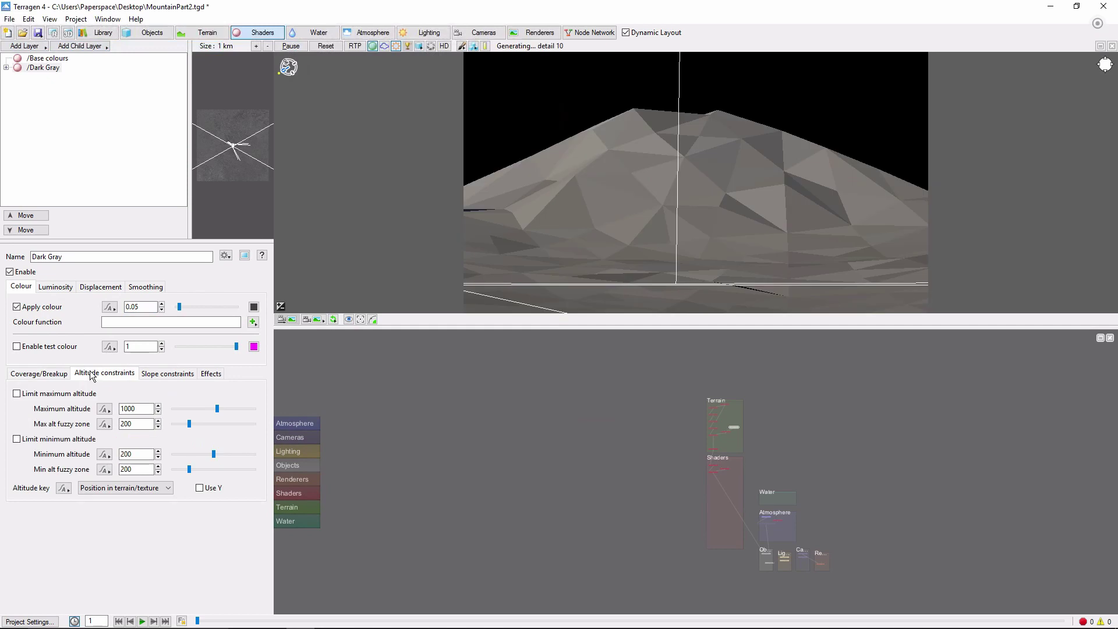
{"action": "left_click", "coordinate": [17, 439]}
{"action": "left_click", "coordinate": [173, 374]}
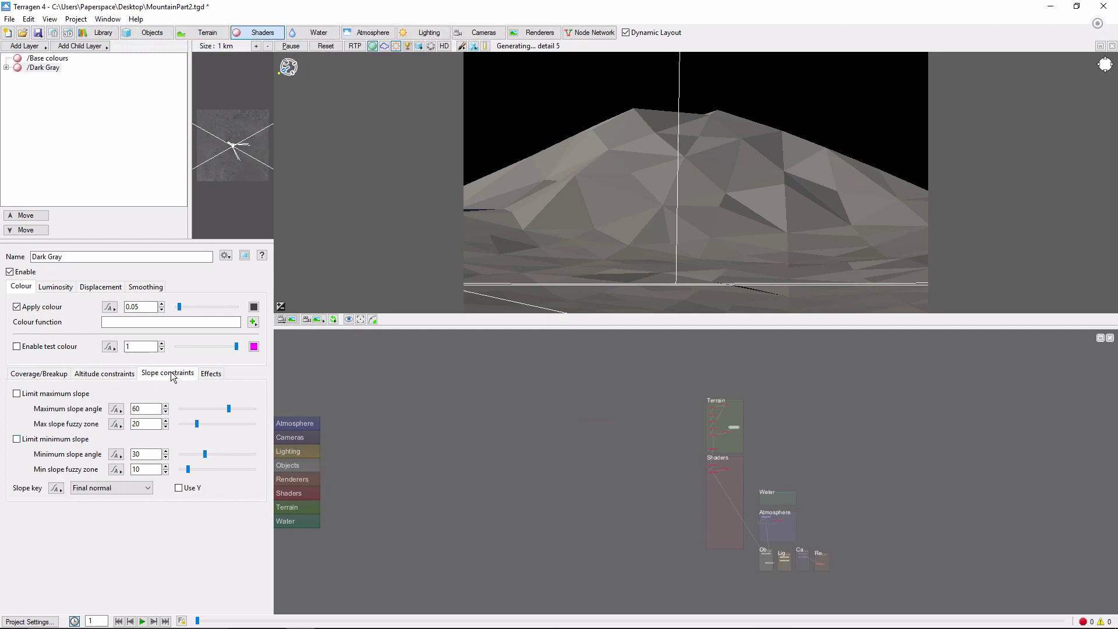
{"action": "left_click", "coordinate": [16, 394]}
{"action": "double_click", "coordinate": [149, 409]}
{"action": "type", "text": "75"}
{"action": "key", "text": "Tab"}
{"action": "type", "text": "10"}
Add another surface layer on top of Dark Gray and name it Light Gray
{"action": "left_click", "coordinate": [24, 46]}
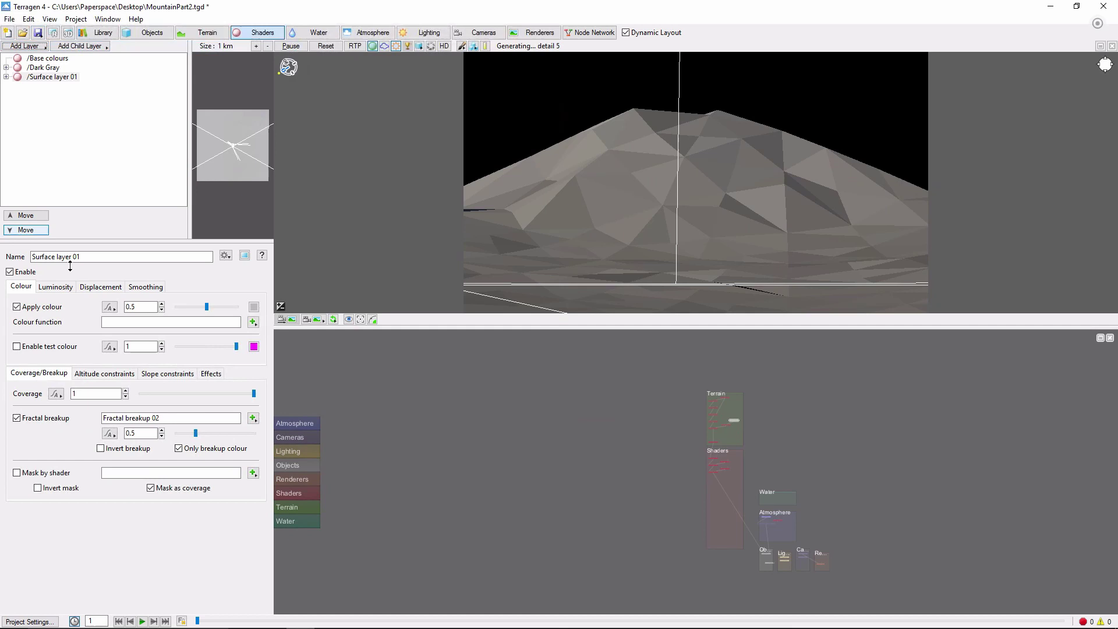
{"action": "key", "text": "Tab"}
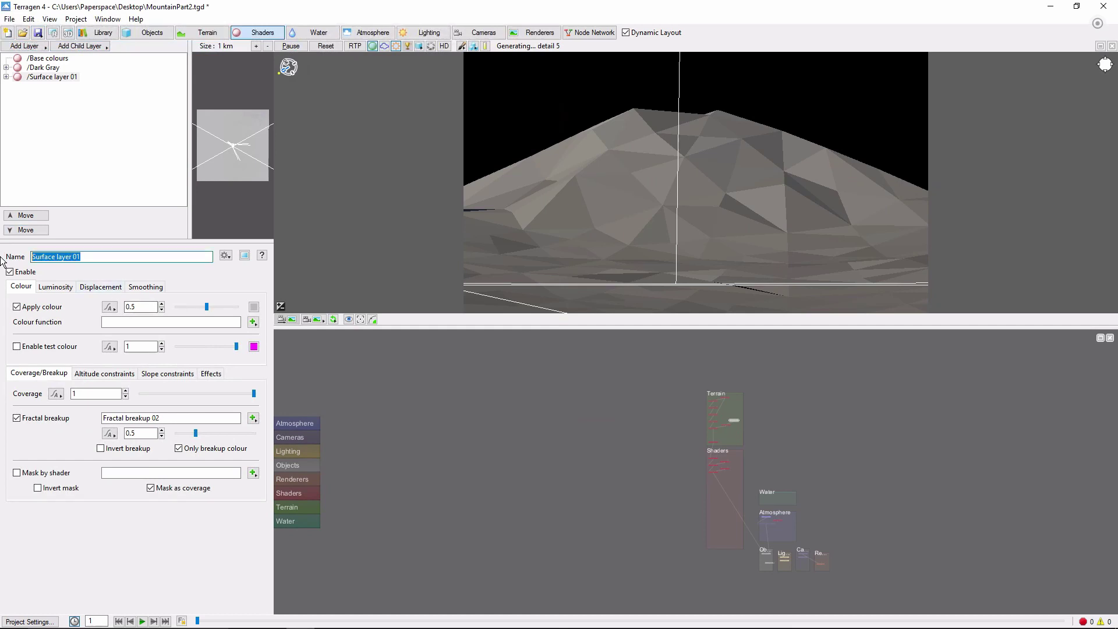
{"action": "type", "text": "Light Gray"}
{"action": "key", "text": "Return"}
Set the Light Gray layer's colour to 0.2 and coverage to 0.25, and increase its fractal breakup
{"action": "left_click", "coordinate": [135, 308]}
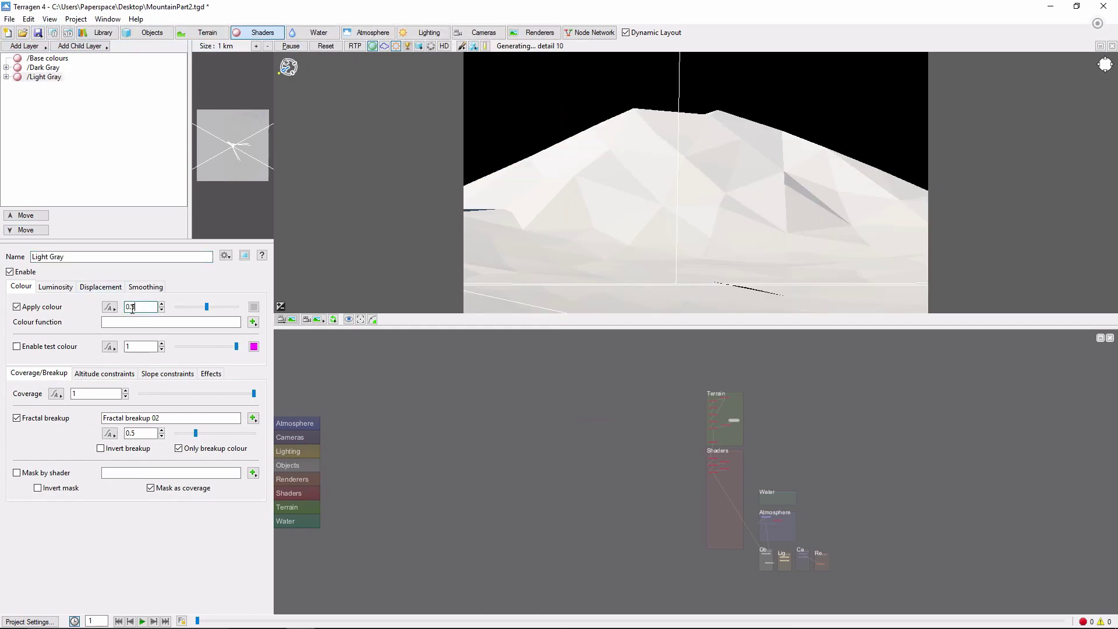
{"action": "type", "text": "2"}
{"action": "key", "text": "Return"}
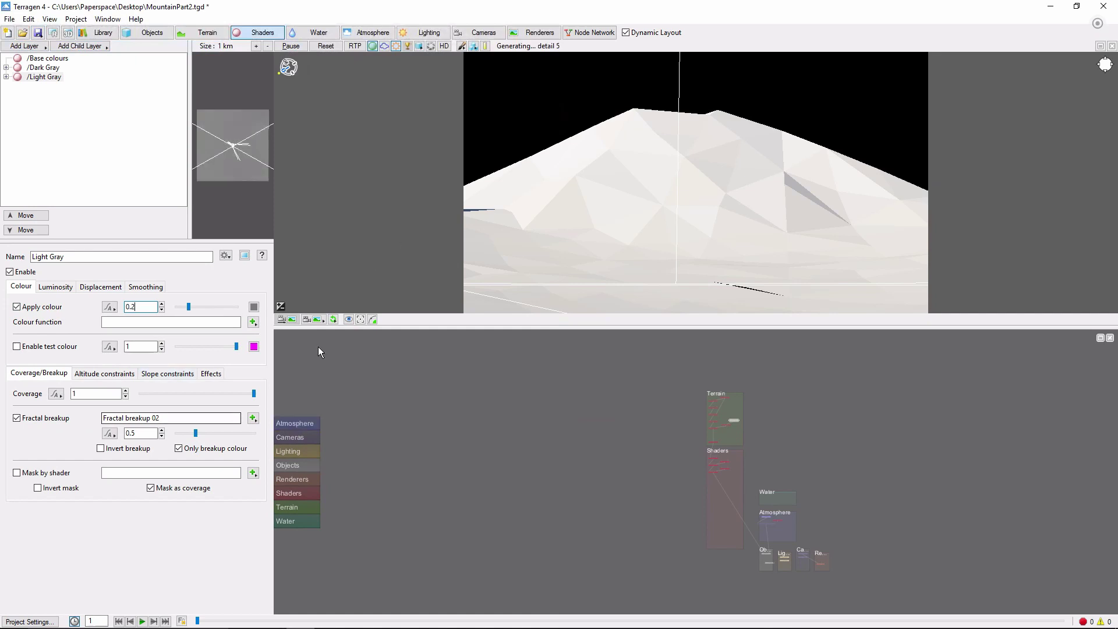
{"action": "left_click_drag", "start_coordinate": [254, 395], "coordinate": [173, 394]}
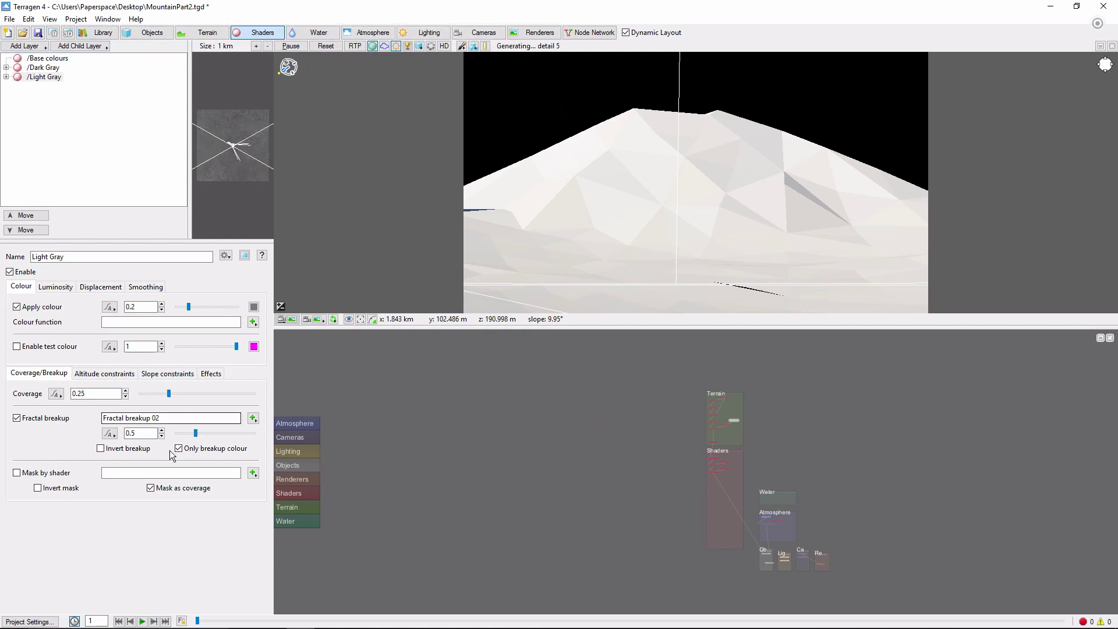
{"action": "left_click_drag", "start_coordinate": [195, 433], "coordinate": [212, 433]}
Limit the Light Gray layer's maximum slope angle to 40
{"action": "left_click", "coordinate": [169, 374]}
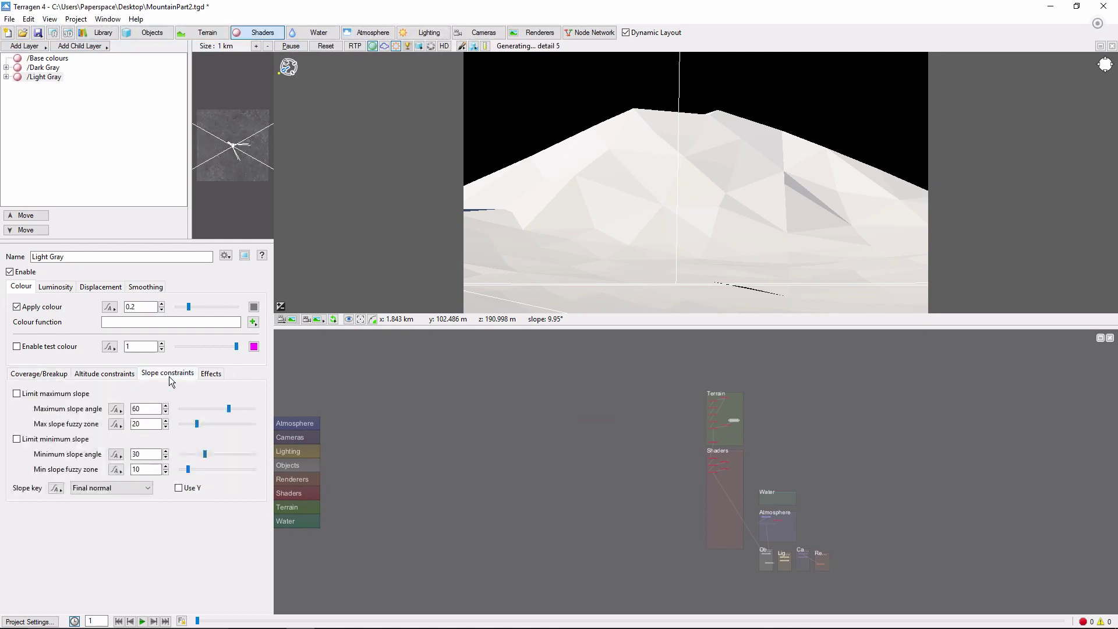
{"action": "left_click", "coordinate": [17, 393]}
{"action": "double_click", "coordinate": [151, 408]}
{"action": "type", "text": "40"}
Add a third surface layer and name it Dirt
{"action": "left_click", "coordinate": [42, 49]}
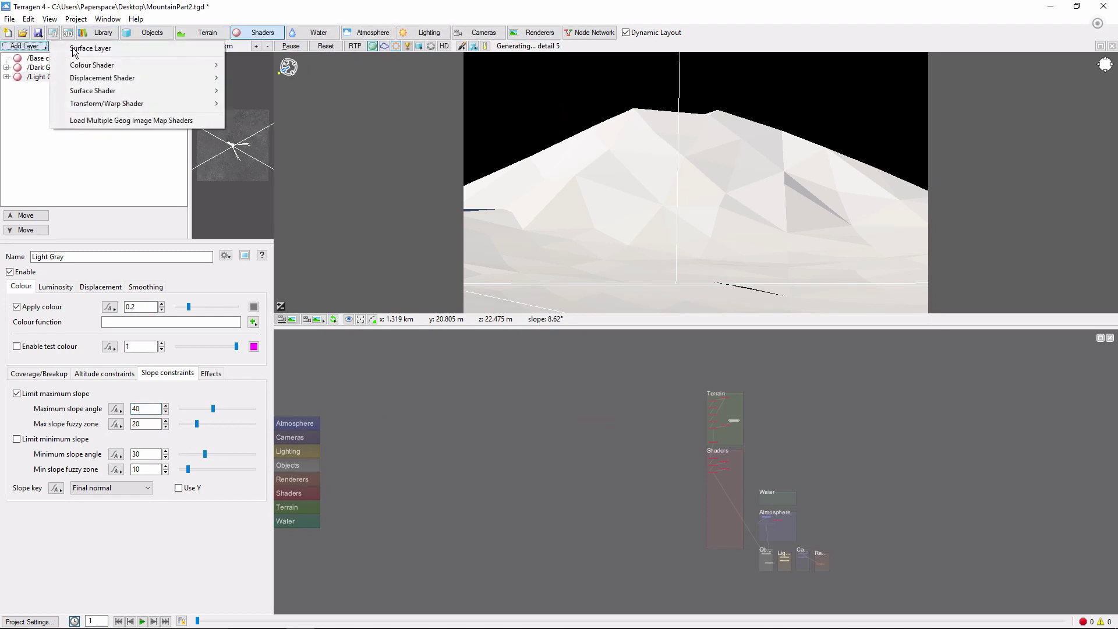
{"action": "left_click", "coordinate": [81, 48]}
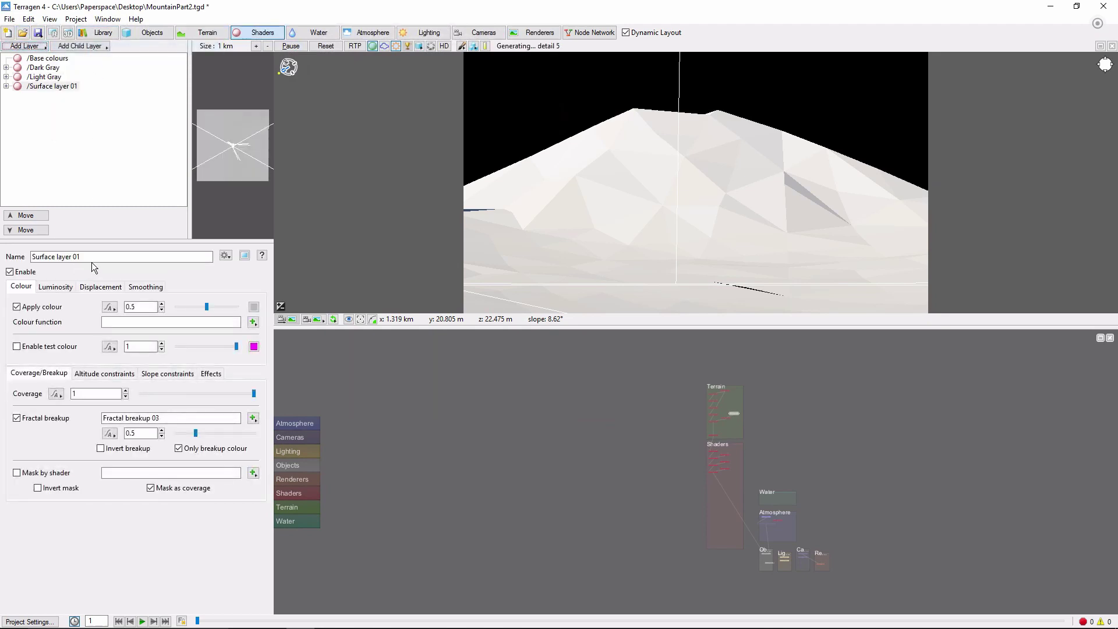
{"action": "triple_click", "coordinate": [92, 257]}
{"action": "type", "text": "Dirt"}
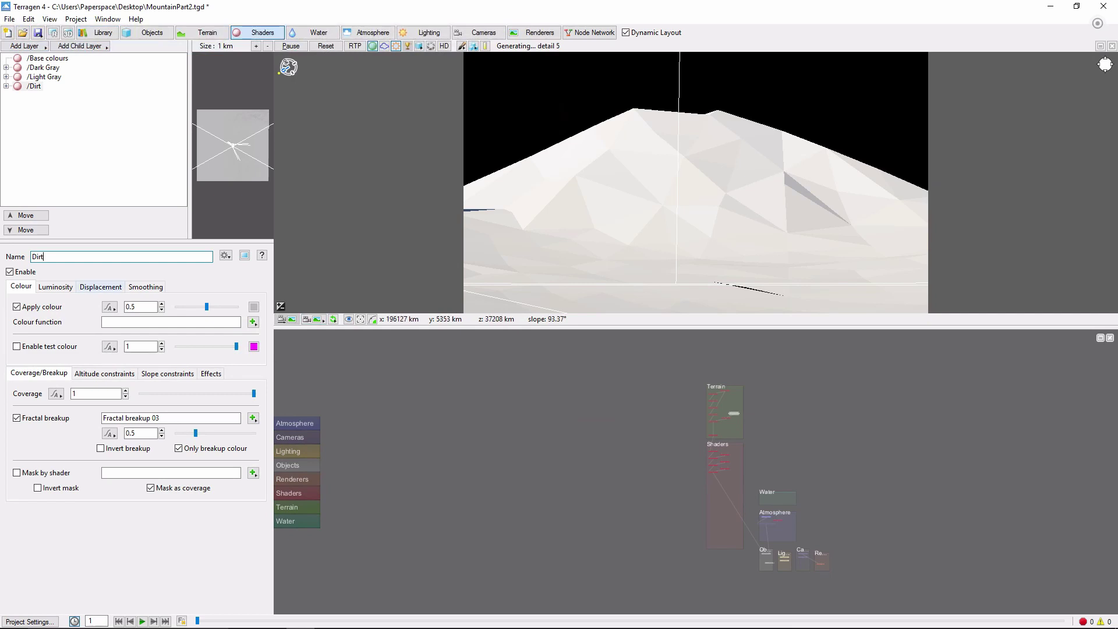
Set the Dirt layer's colour to a brown with RGB values 94, 80, 50
{"action": "left_click", "coordinate": [254, 307]}
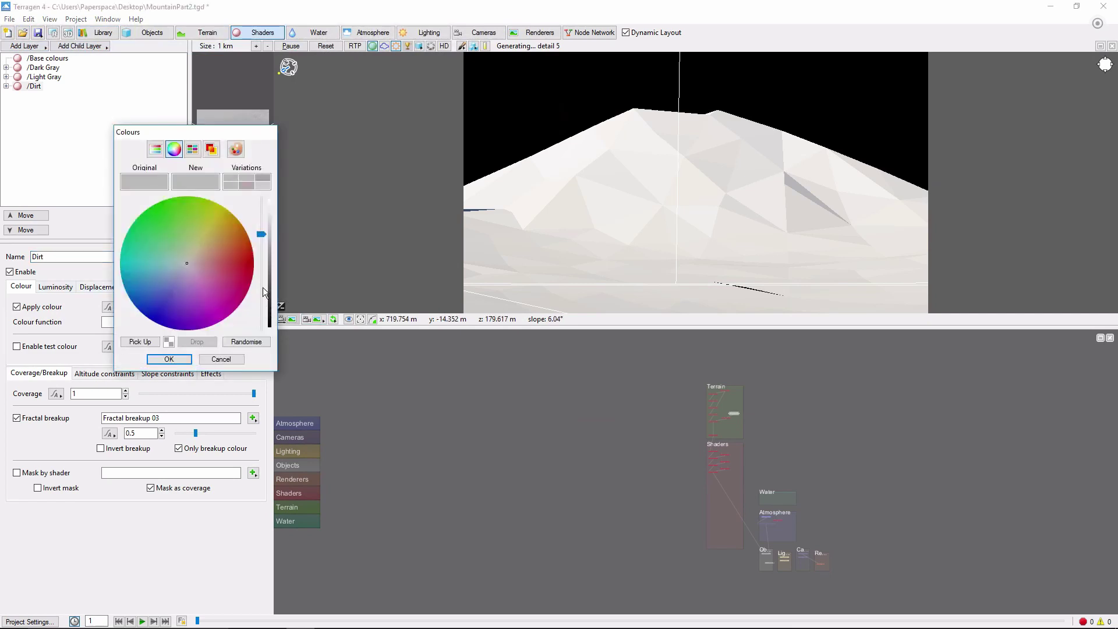
{"action": "double_click", "coordinate": [252, 230]}
{"action": "type", "text": "94"}
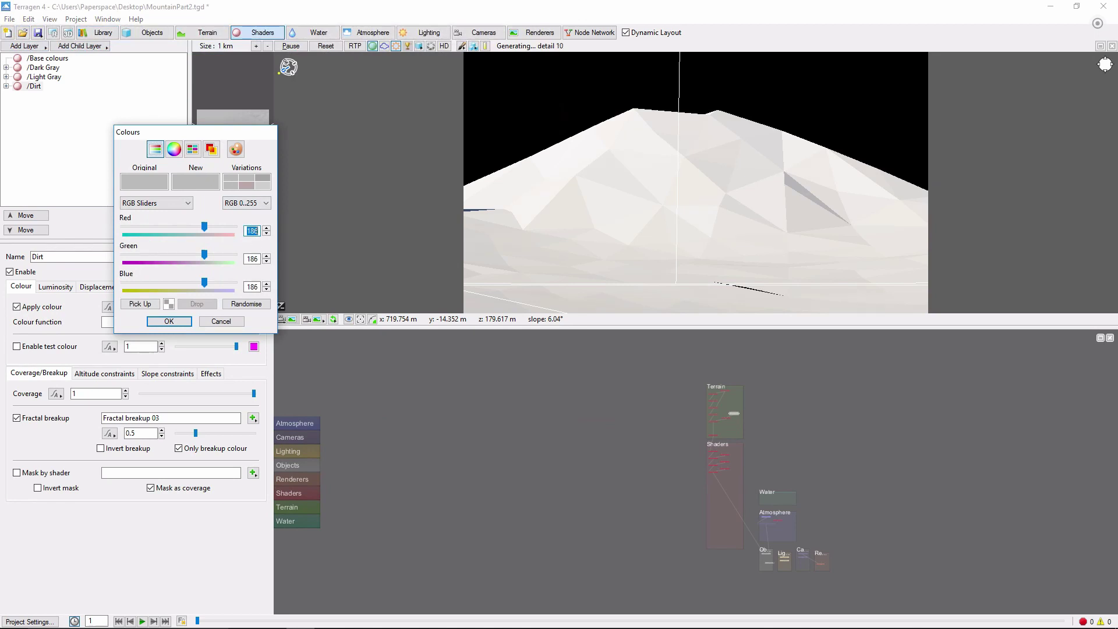
{"action": "double_click", "coordinate": [252, 259]}
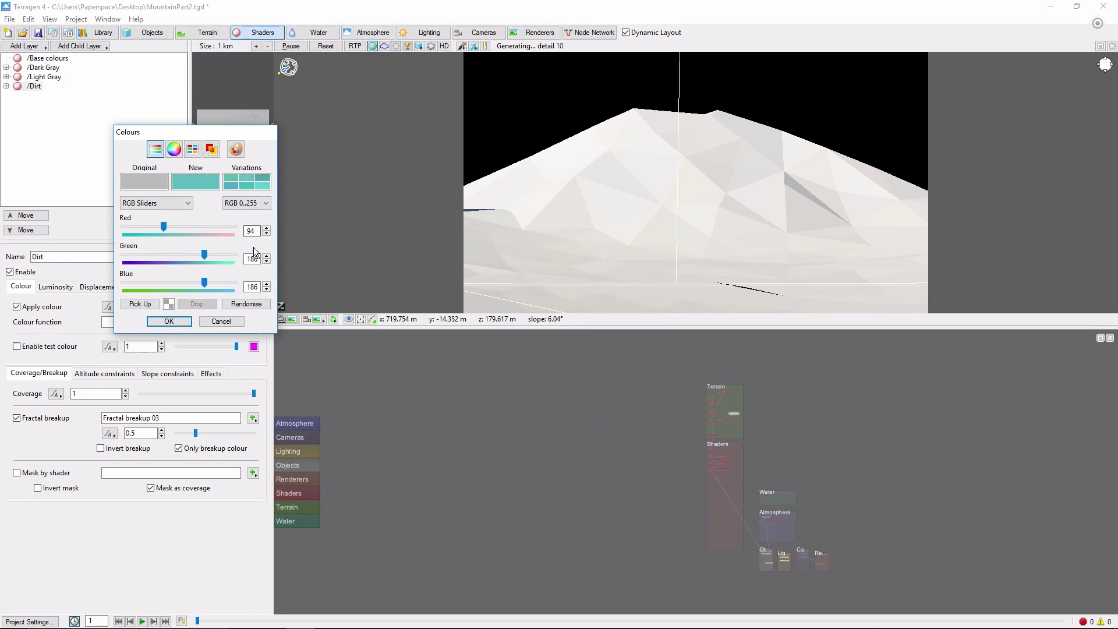
{"action": "type", "text": "80"}
{"action": "double_click", "coordinate": [252, 287]}
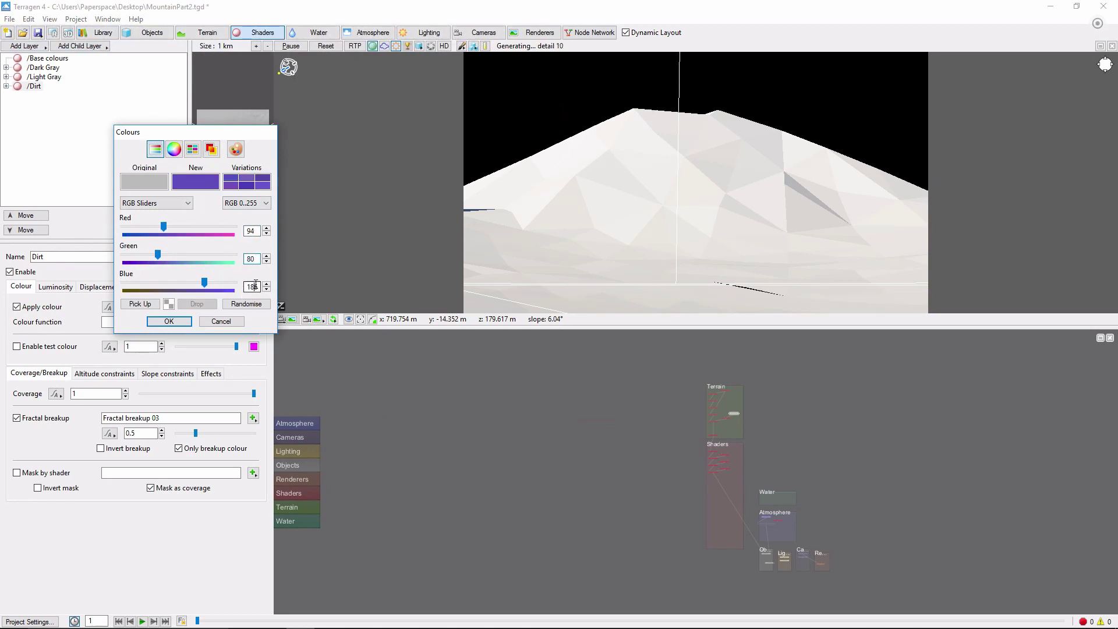
{"action": "type", "text": "50"}
{"action": "left_click", "coordinate": [176, 319]}
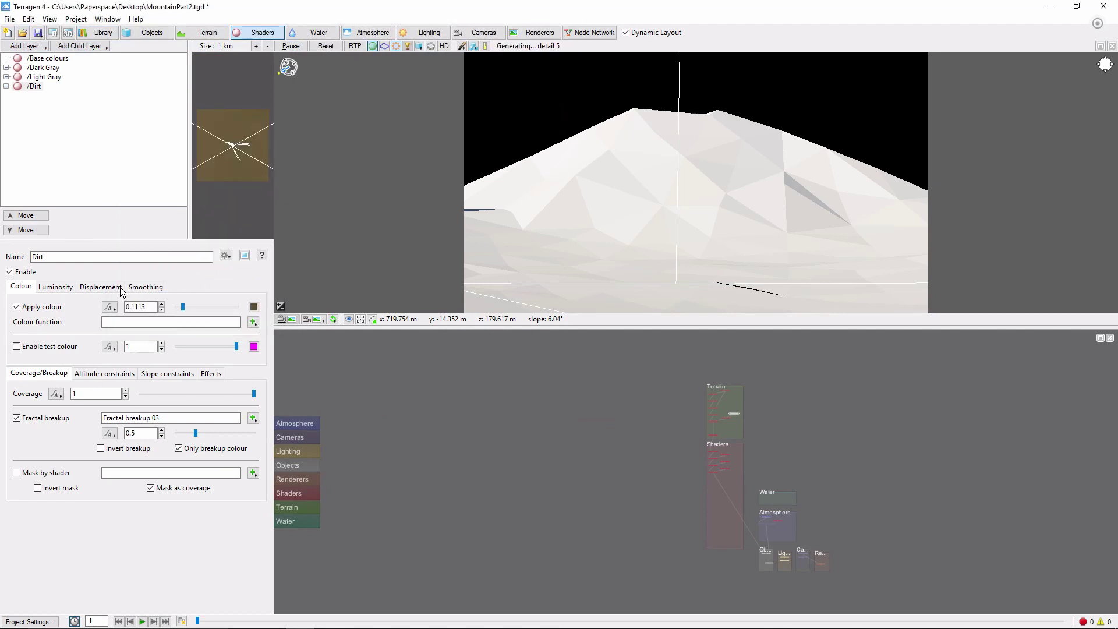
Create a Power fractal shader v3 as the Dirt layer's colour function
{"action": "left_click", "coordinate": [253, 322]}
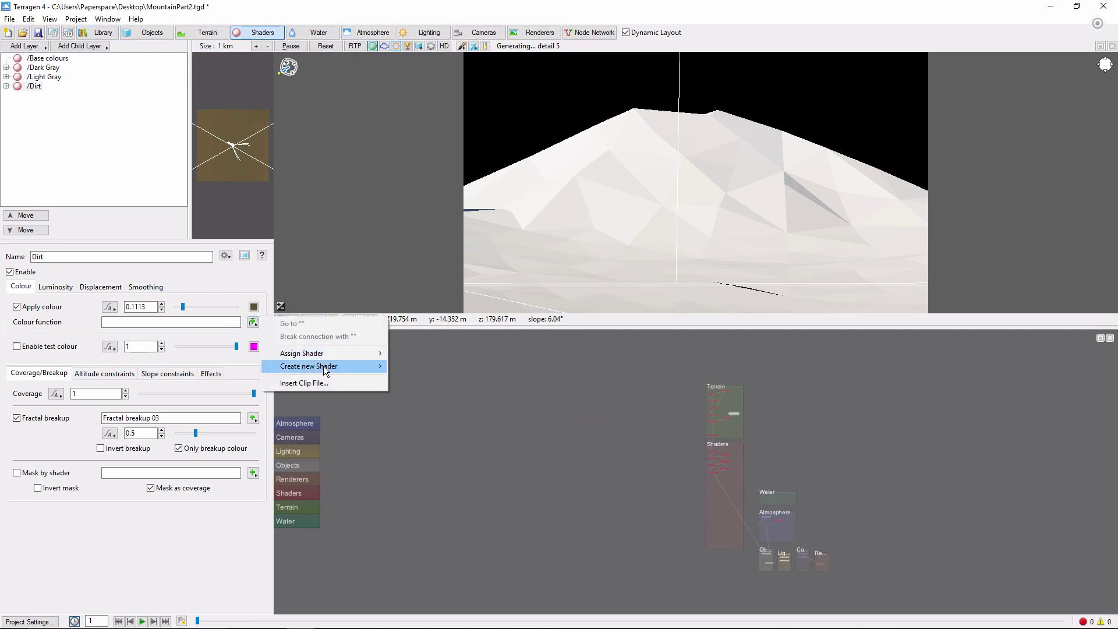
{"action": "mouse_move", "coordinate": [323, 366]}
{"action": "mouse_move", "coordinate": [444, 367]}
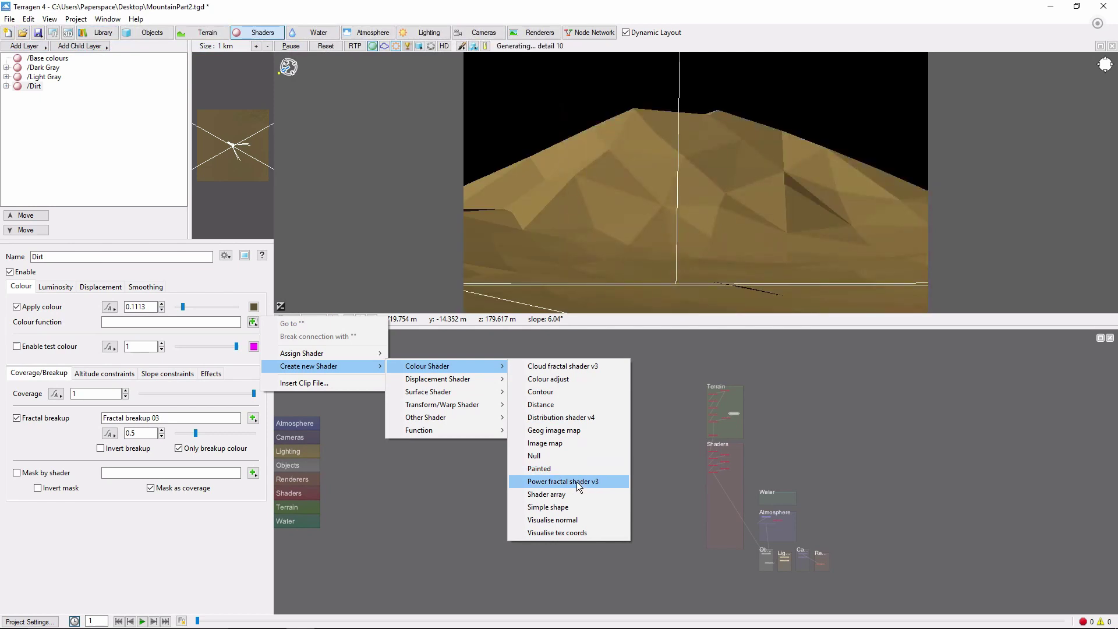
{"action": "left_click", "coordinate": [577, 481]}
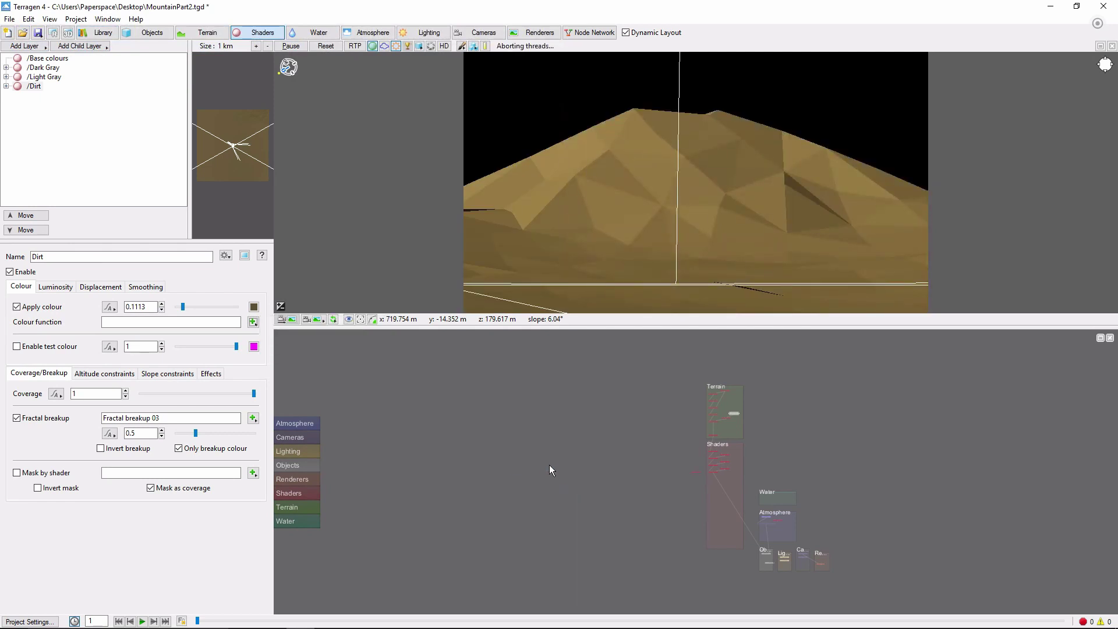
Set the Dirt colour function's feature scale to 1000, then apply its low colour and raise that value slightly
{"action": "left_click", "coordinate": [253, 322]}
{"action": "left_click", "coordinate": [325, 324]}
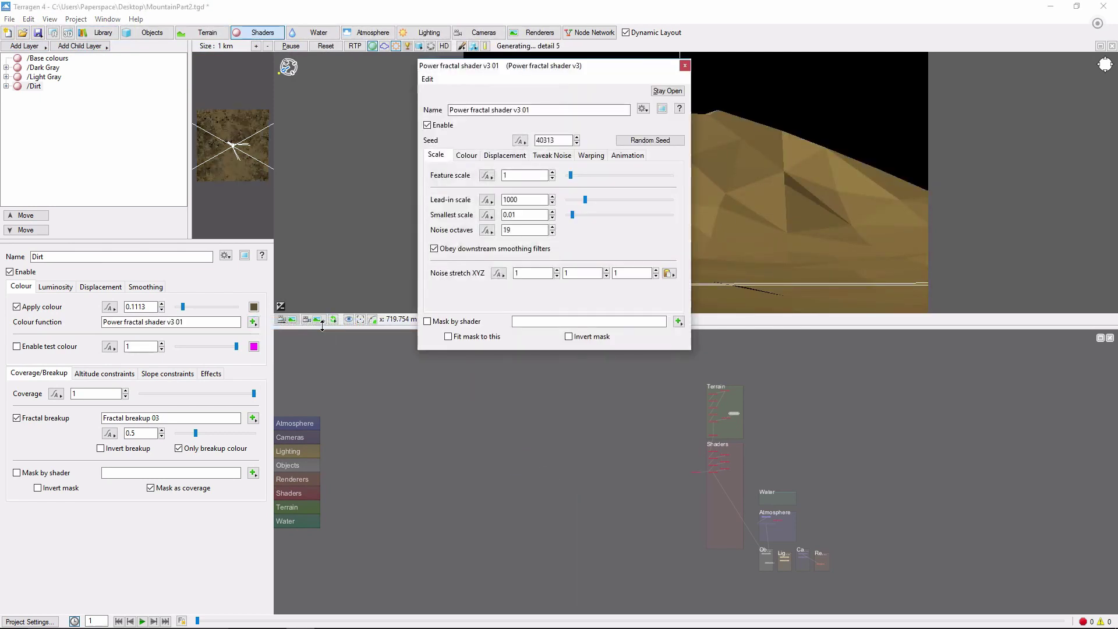
{"action": "left_click", "coordinate": [520, 175]}
{"action": "type", "text": "000"}
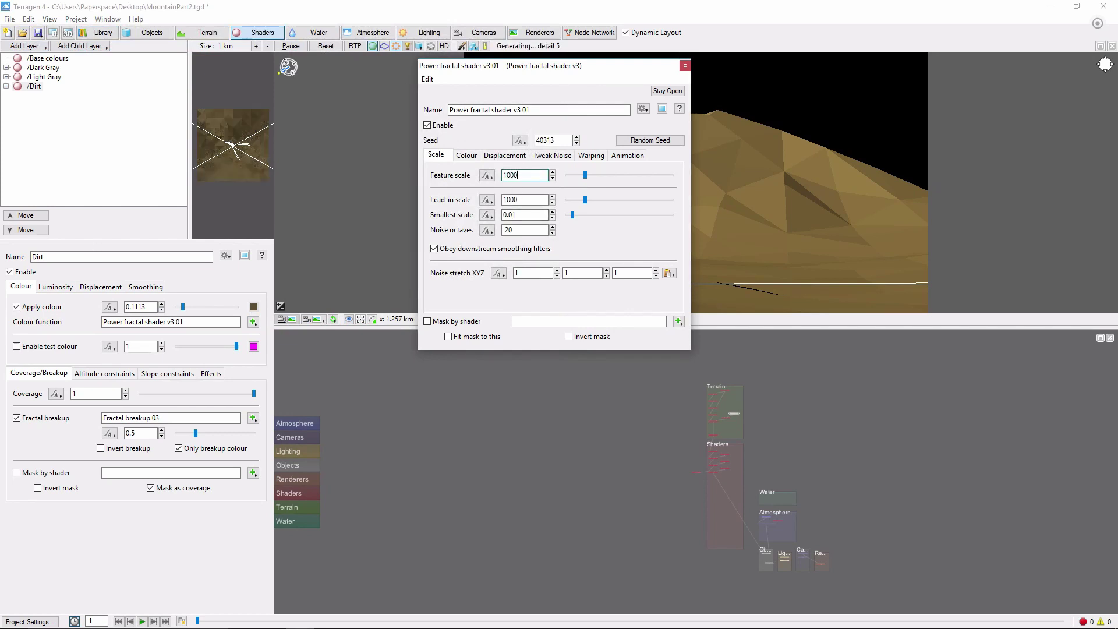
{"action": "left_click", "coordinate": [463, 156]}
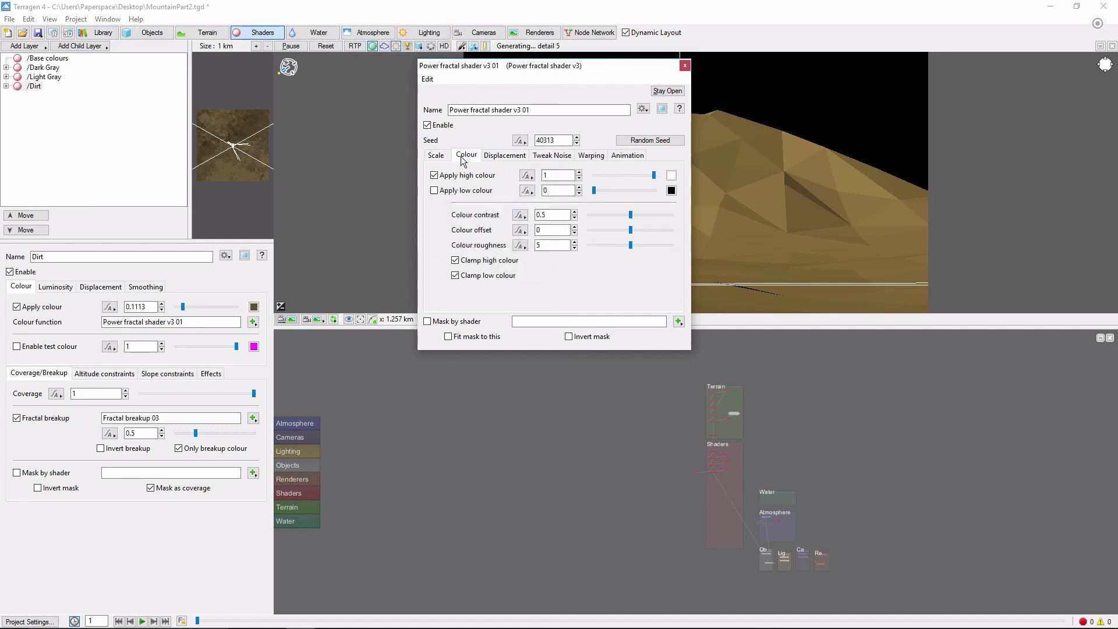
{"action": "left_click", "coordinate": [434, 191]}
{"action": "mouse_move", "coordinate": [594, 189]}
{"action": "left_mouse_down"}
{"action": "mouse_move", "coordinate": [612, 190]}
{"action": "mouse_move", "coordinate": [603, 190]}
{"action": "left_mouse_up"}
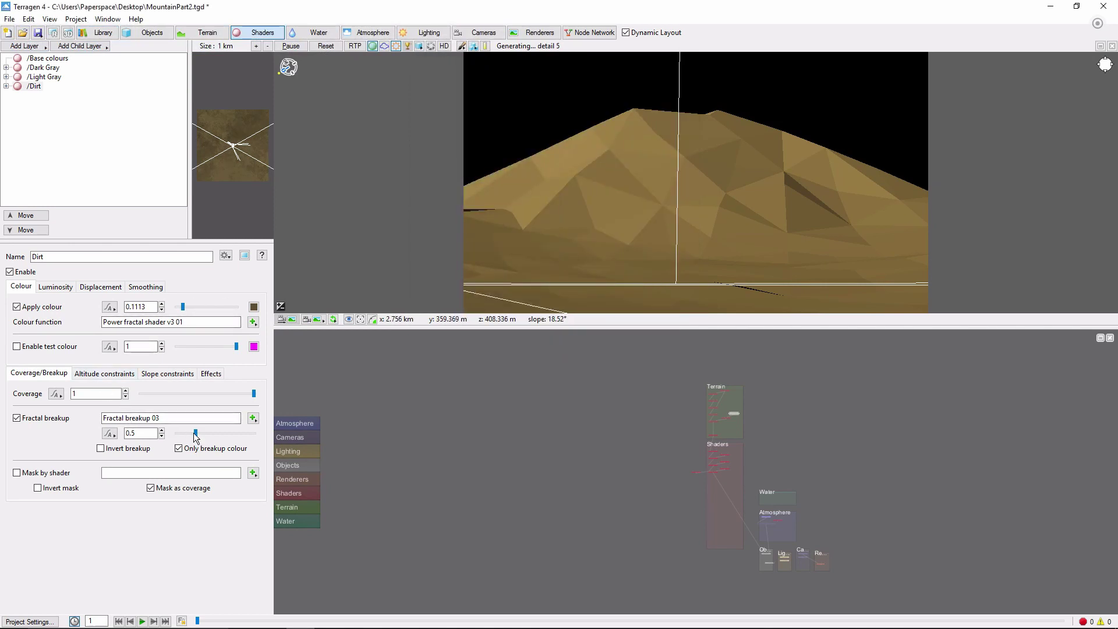
Adjust the Dirt layer's fractal breakup and limit its maximum altitude with a fuzzy zone of 50
{"action": "left_click_drag", "start_coordinate": [196, 437], "coordinate": [191, 436]}
{"action": "left_click", "coordinate": [205, 433]}
{"action": "left_click", "coordinate": [125, 377]}
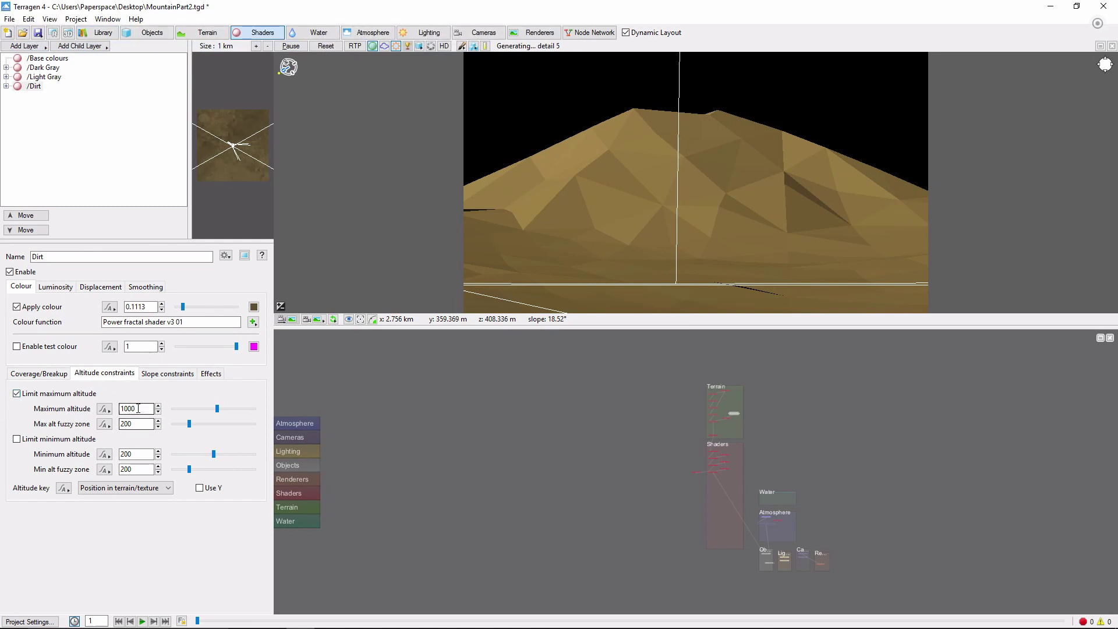
{"action": "double_click", "coordinate": [137, 423]}
{"action": "type", "text": "50"}
Set the Dirt layer's maximum slope angle to 40 with a fuzzy zone of 10
{"action": "left_click", "coordinate": [168, 375]}
{"action": "double_click", "coordinate": [135, 408]}
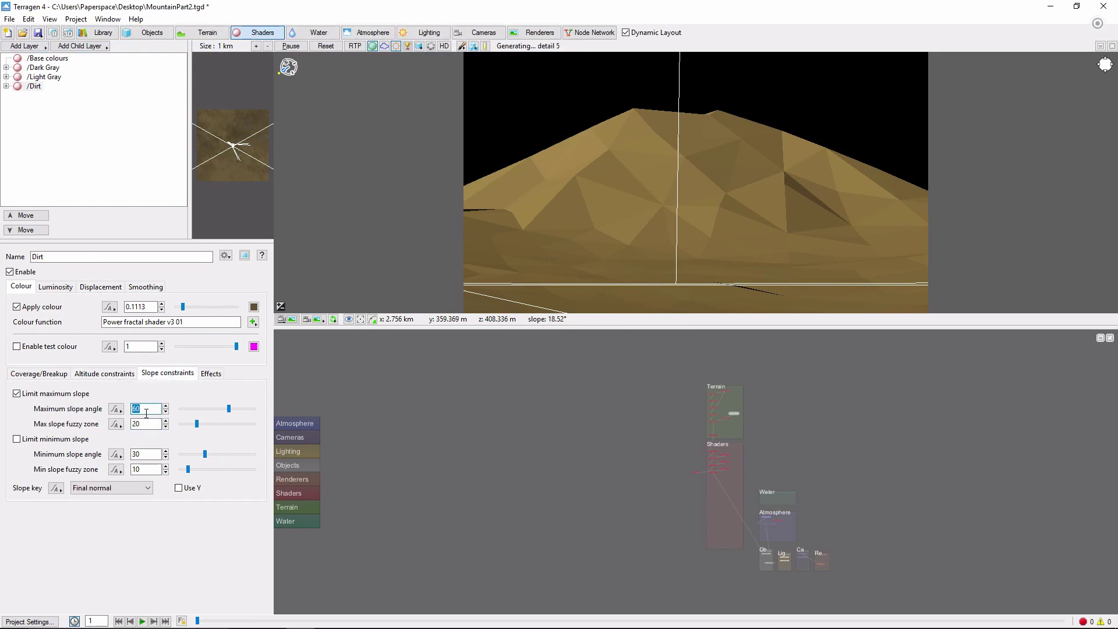
{"action": "type", "text": "40"}
{"action": "double_click", "coordinate": [137, 424]}
{"action": "type", "text": "10"}
Add a Power fractal shader v3 layer above Dirt and set its Y noise stretch to 5
{"action": "left_click", "coordinate": [46, 47]}
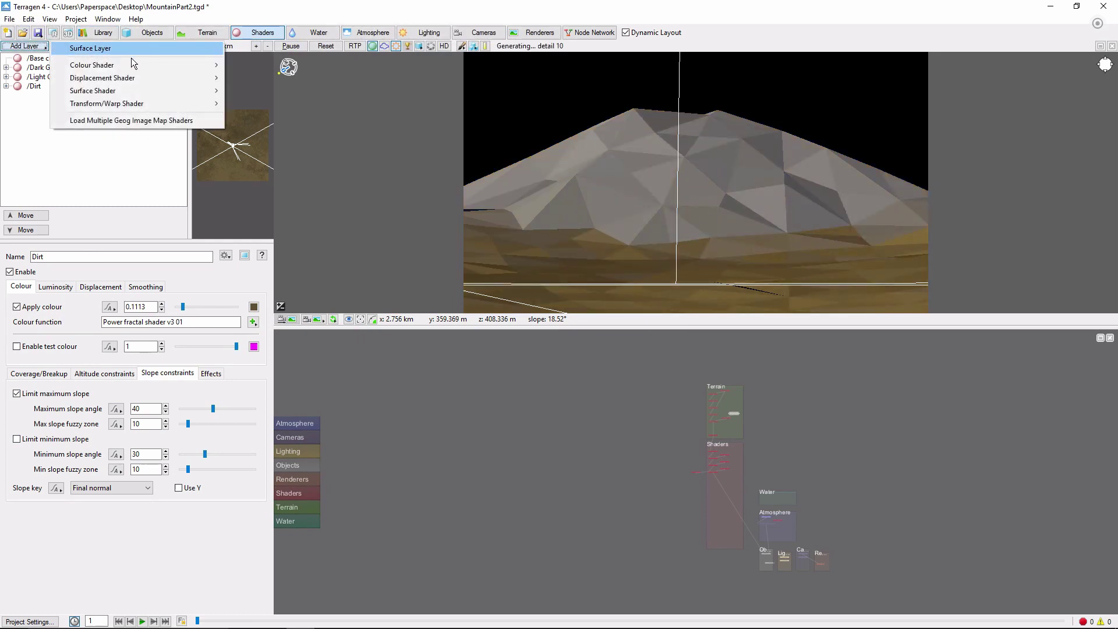
{"action": "mouse_move", "coordinate": [132, 64]}
{"action": "left_click", "coordinate": [284, 180]}
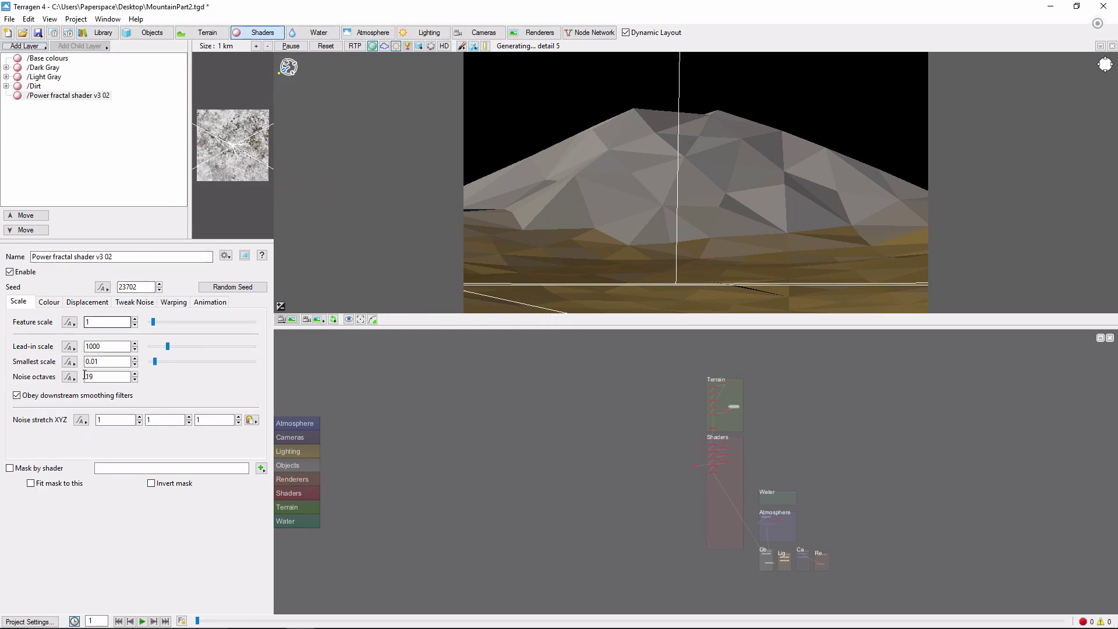
{"action": "left_click", "coordinate": [168, 420]}
{"action": "double_click", "coordinate": [168, 418]}
{"action": "type", "text": "5"}
Set the new power fractal's high colour to 0.68 and its noise flavour to Perlin ridges
{"action": "left_click", "coordinate": [48, 302]}
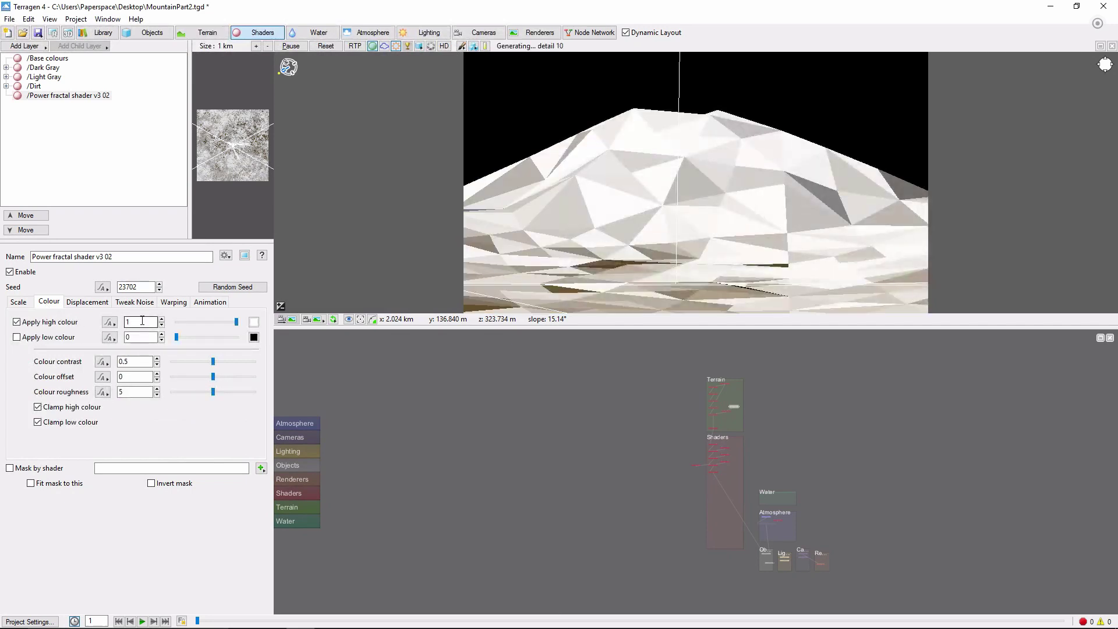
{"action": "double_click", "coordinate": [142, 321]}
{"action": "type", "text": "0.68"}
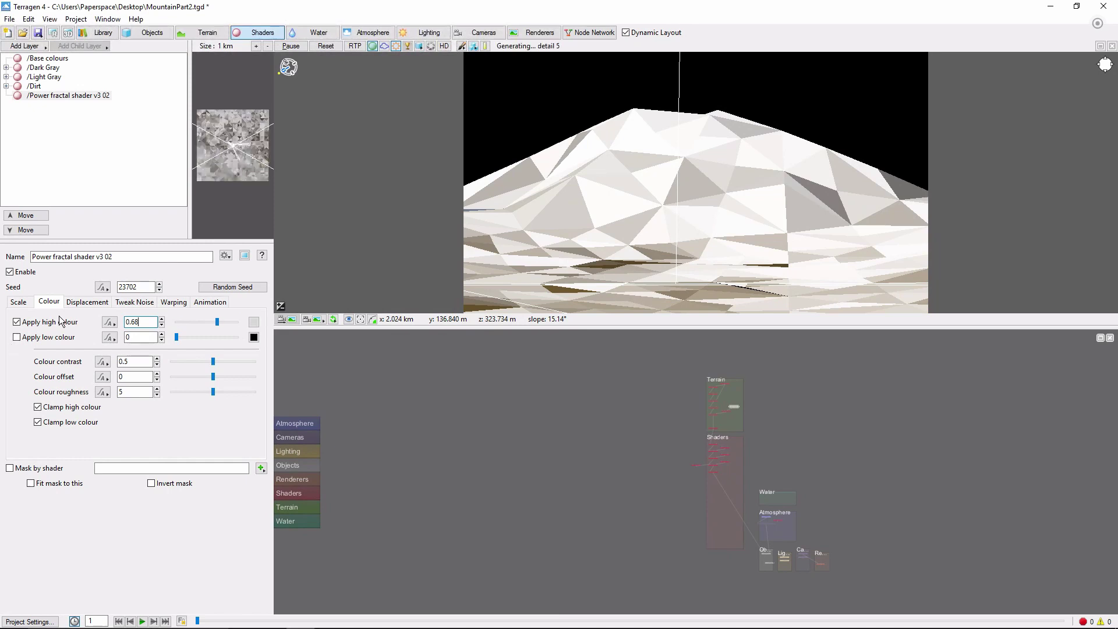
{"action": "left_click", "coordinate": [93, 302]}
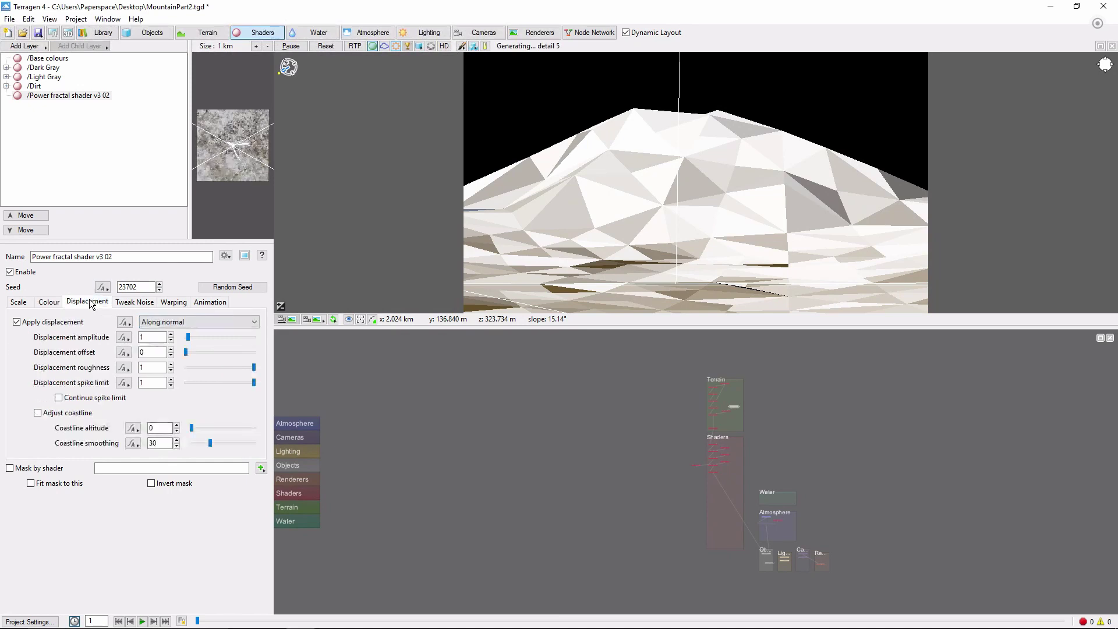
{"action": "left_click", "coordinate": [128, 302]}
{"action": "left_click", "coordinate": [135, 320]}
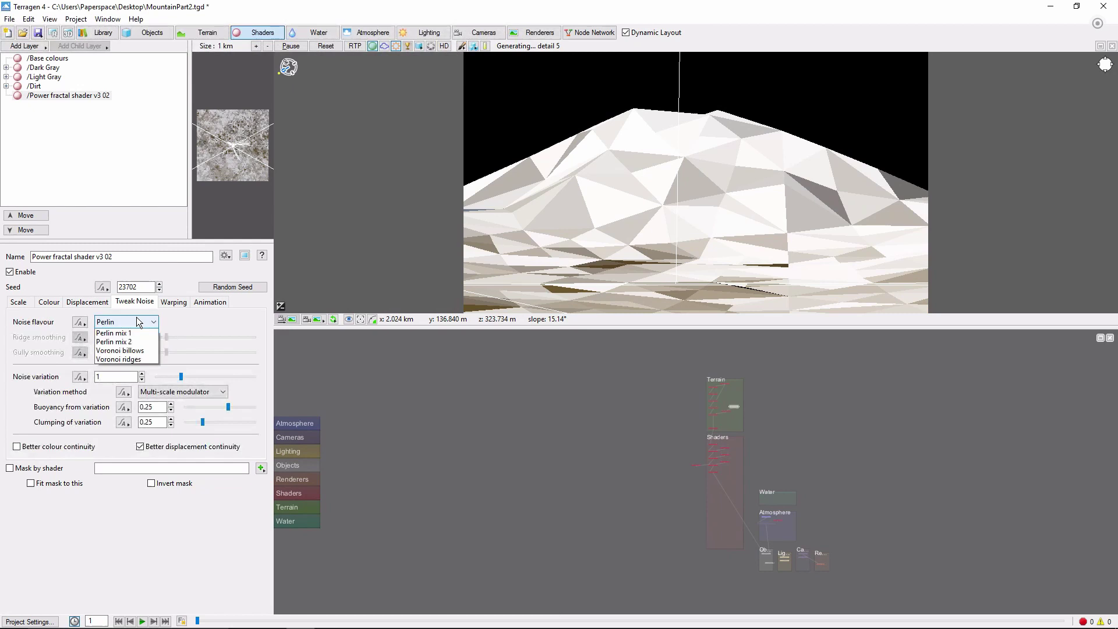
{"action": "left_click", "coordinate": [138, 352]}
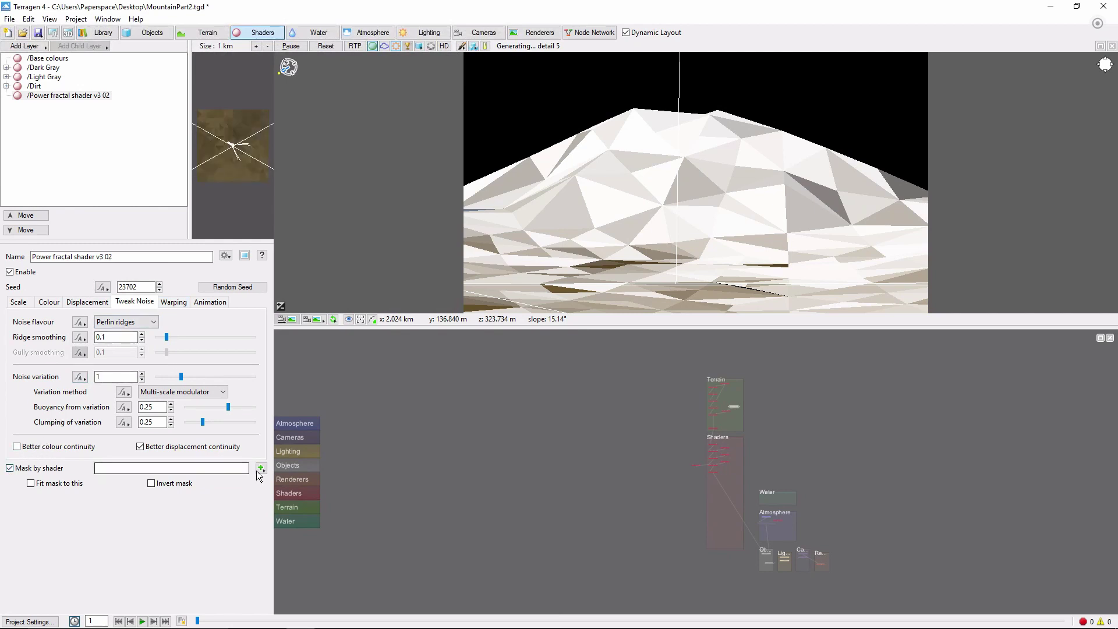
Create a Distribution shader v4 as the power fractal layer's mask and open its settings
{"action": "left_click", "coordinate": [261, 468]}
{"action": "mouse_move", "coordinate": [357, 513]}
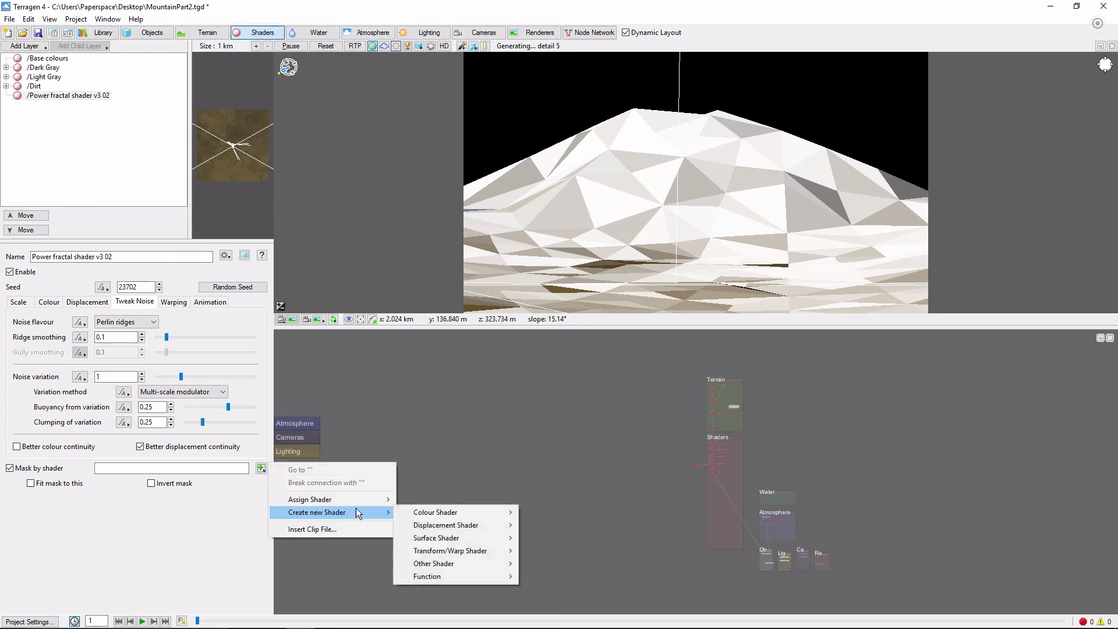
{"action": "mouse_move", "coordinate": [439, 518]}
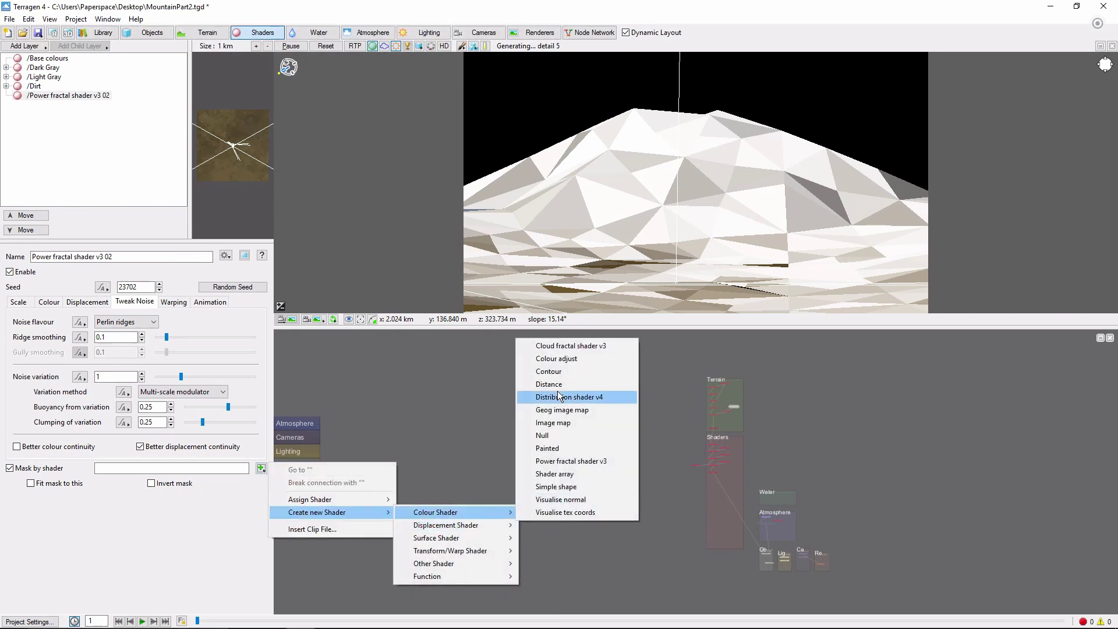
{"action": "left_click", "coordinate": [569, 397]}
{"action": "left_click", "coordinate": [261, 468]}
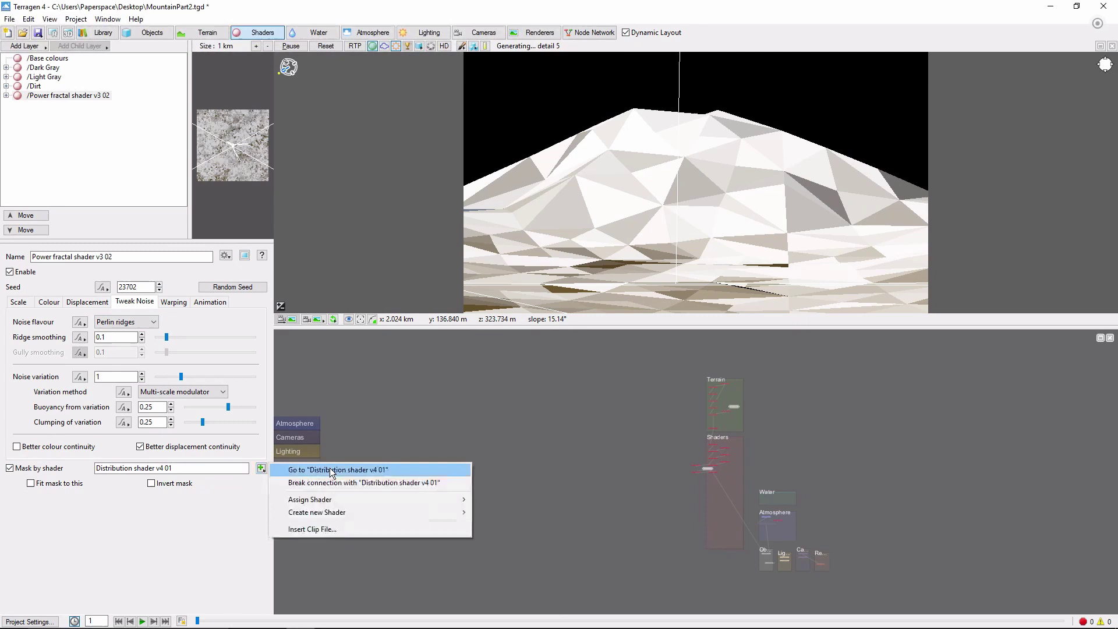
{"action": "left_click", "coordinate": [331, 472]}
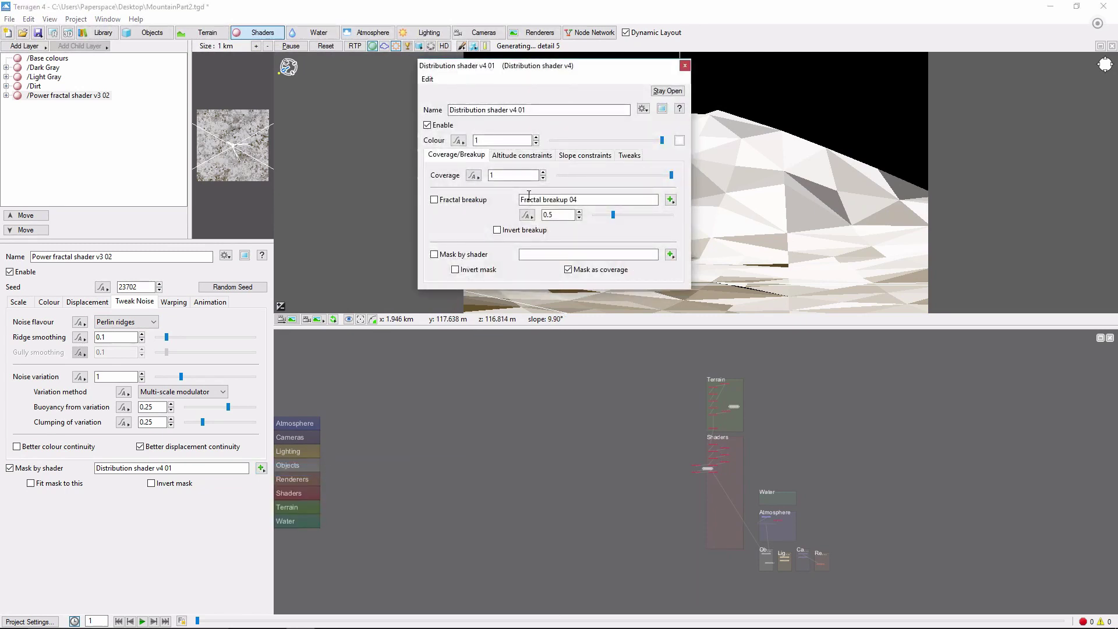
Lower the distribution shader's coverage and limit its minimum altitude to 2000
{"action": "left_click", "coordinate": [449, 176]}
{"action": "type", "text": "0."}
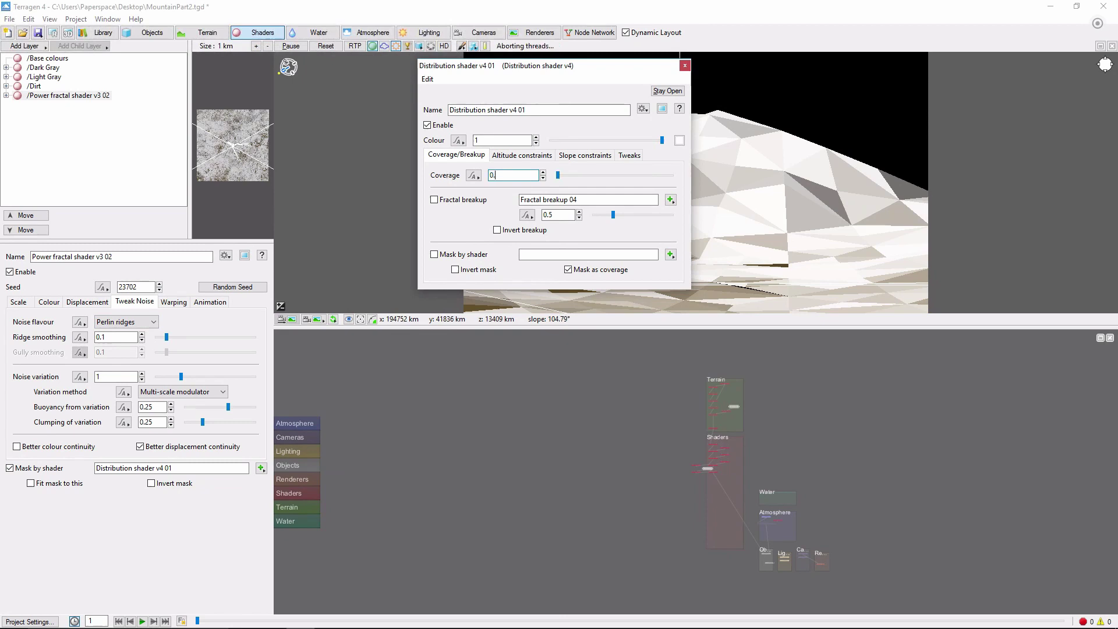
{"action": "left_click", "coordinate": [508, 156]}
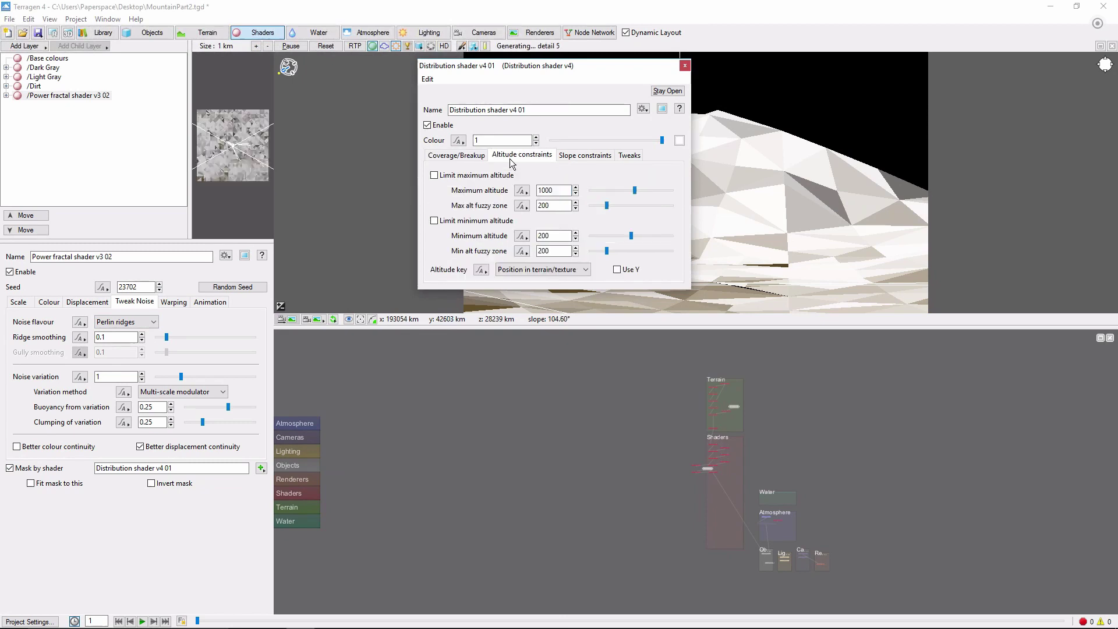
{"action": "left_click", "coordinate": [434, 221]}
{"action": "left_click", "coordinate": [552, 235]}
{"action": "type", "text": "2000"}
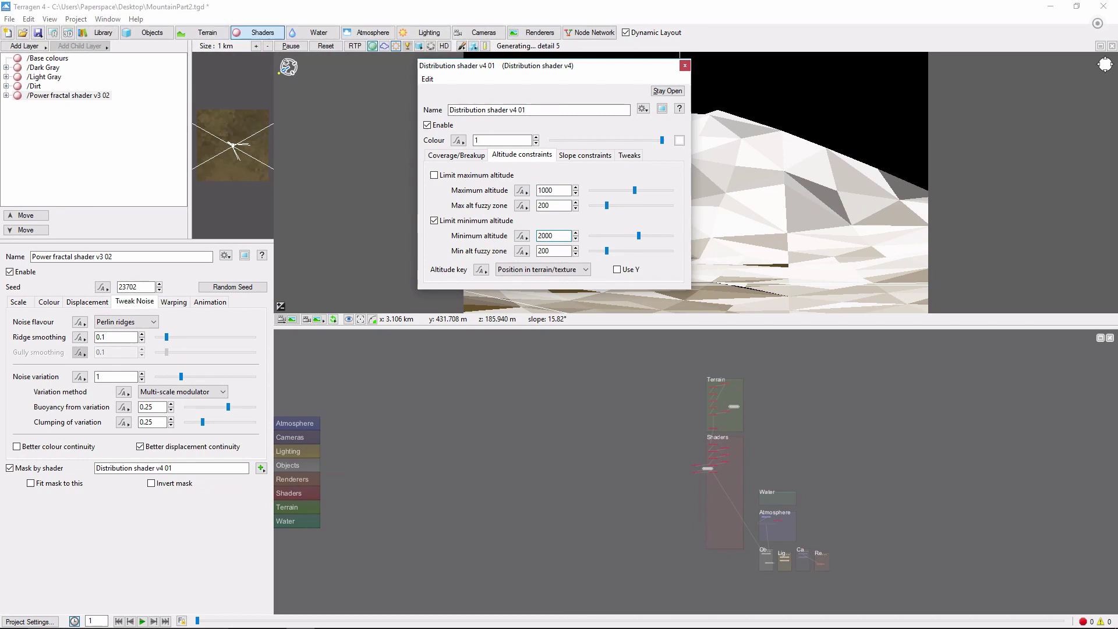
Enable the distribution shader's minimum slope limit and close its settings
{"action": "left_click", "coordinate": [585, 156]}
{"action": "left_click", "coordinate": [434, 221]}
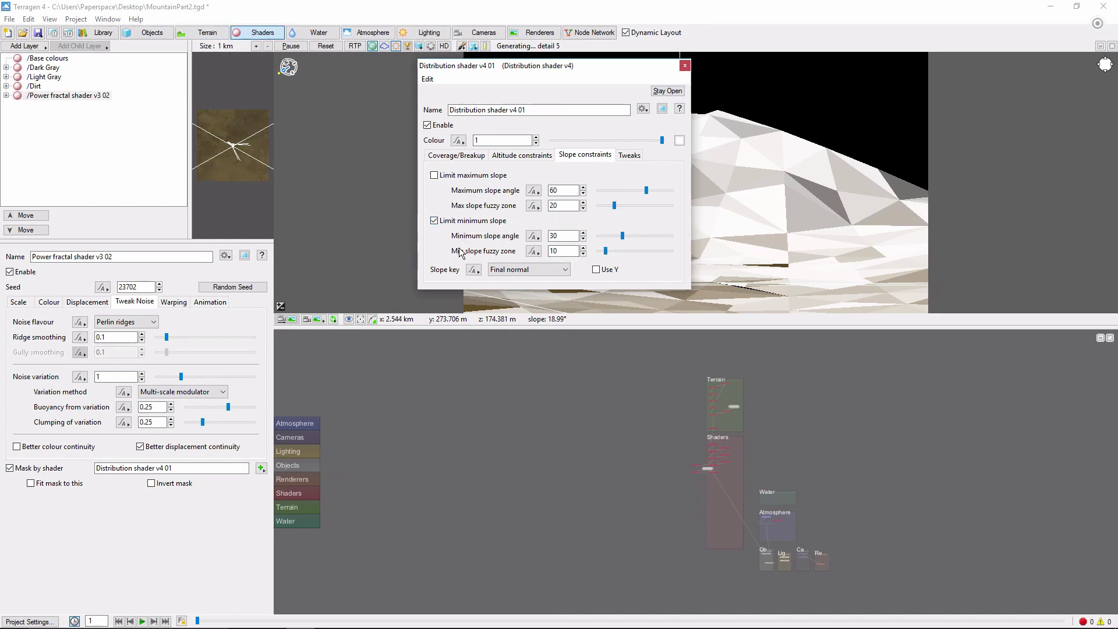
{"action": "left_click", "coordinate": [685, 65]}
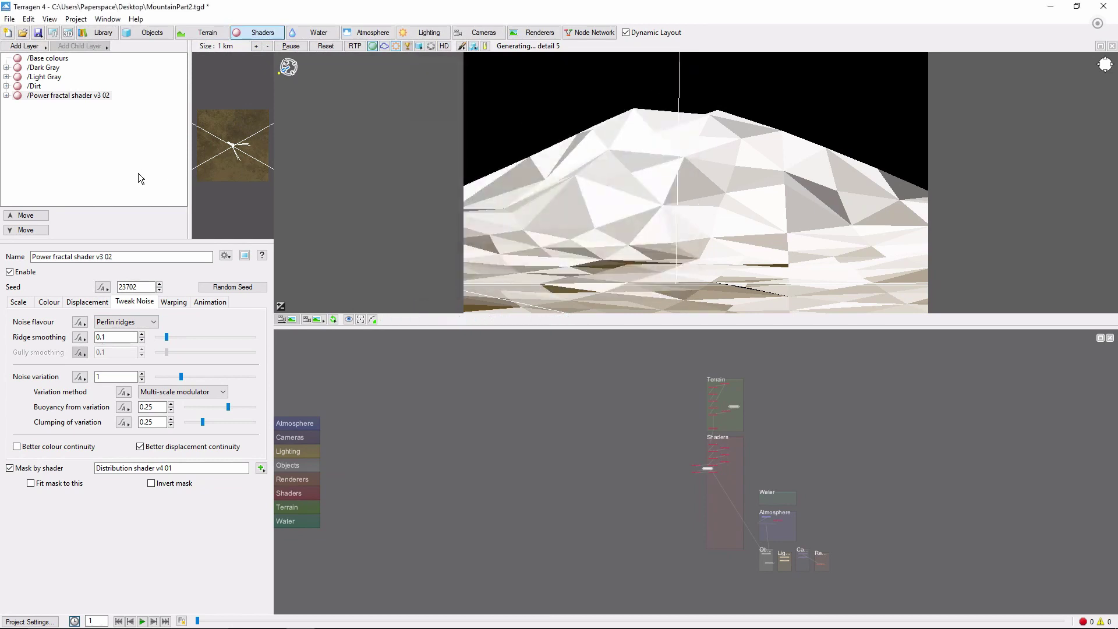
Add a surface layer named Snow and set its colour value to 0.85
{"action": "left_click", "coordinate": [26, 46]}
{"action": "left_click", "coordinate": [86, 49]}
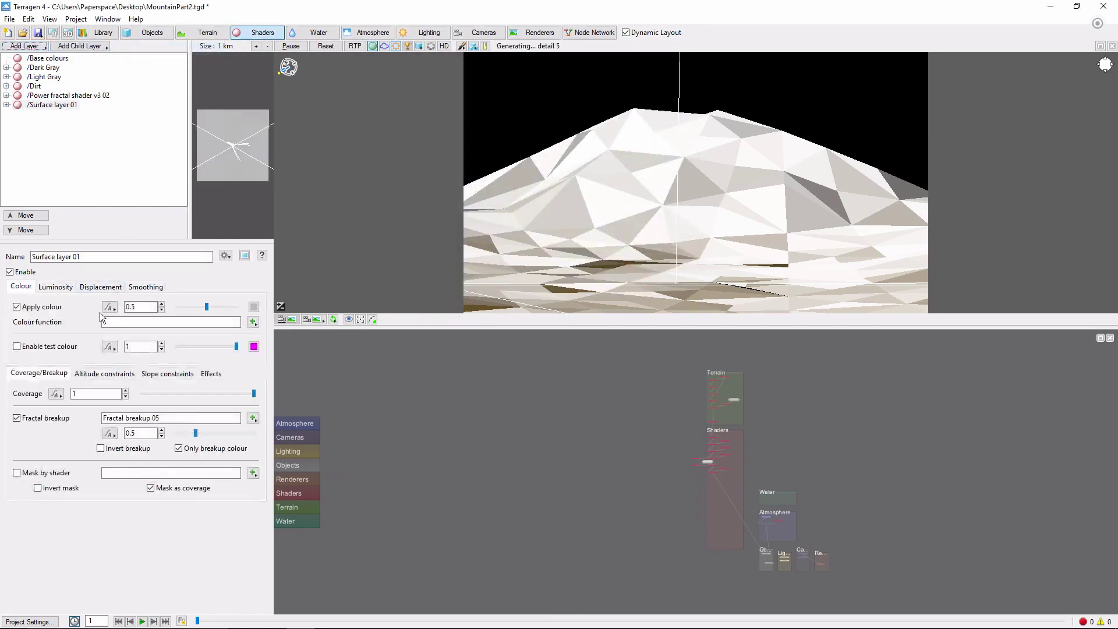
{"action": "triple_click", "coordinate": [91, 257]}
{"action": "type", "text": "Snow"}
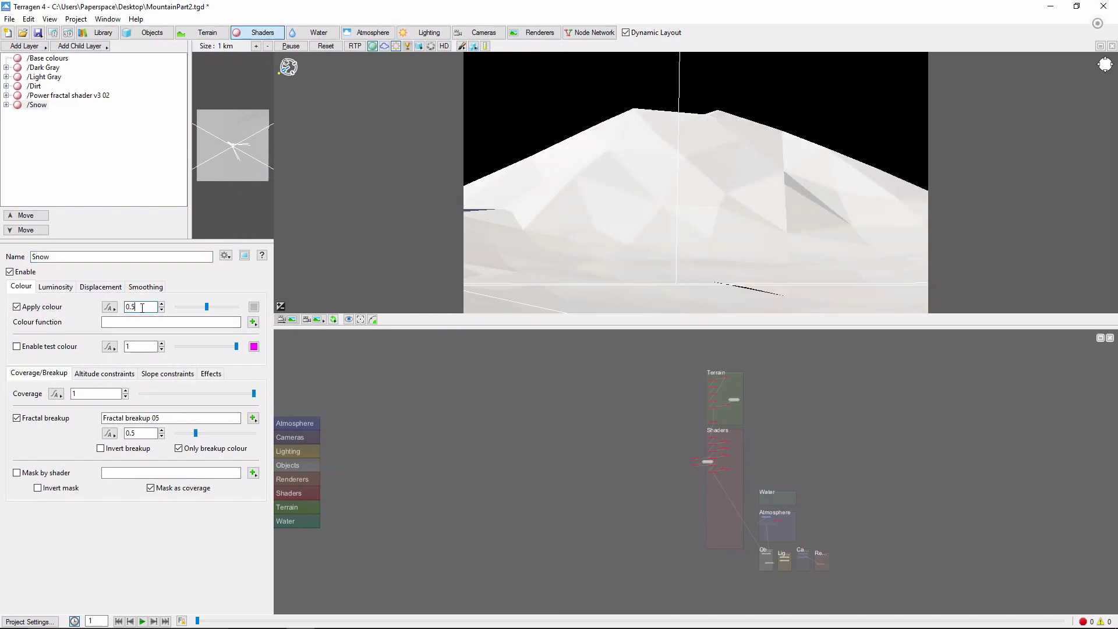
{"action": "left_click", "coordinate": [142, 307]}
{"action": "key", "text": "BackSpace"}
{"action": "type", "text": "85"}
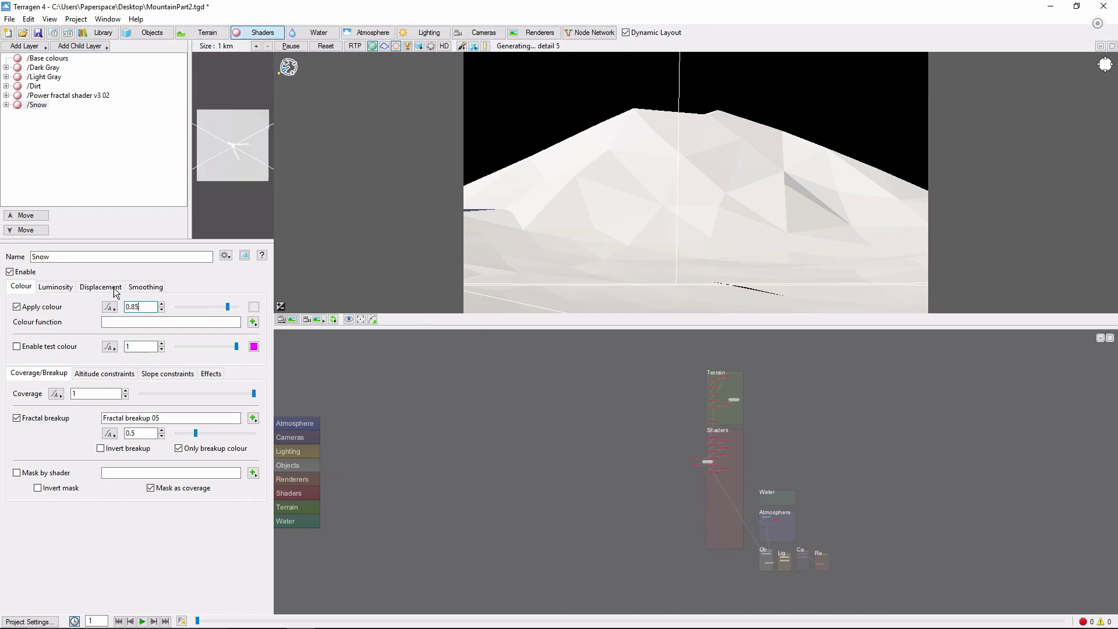
Limit the Snow layer's maximum altitude to 3000 with a fuzzy zone of 500
{"action": "left_click", "coordinate": [113, 374]}
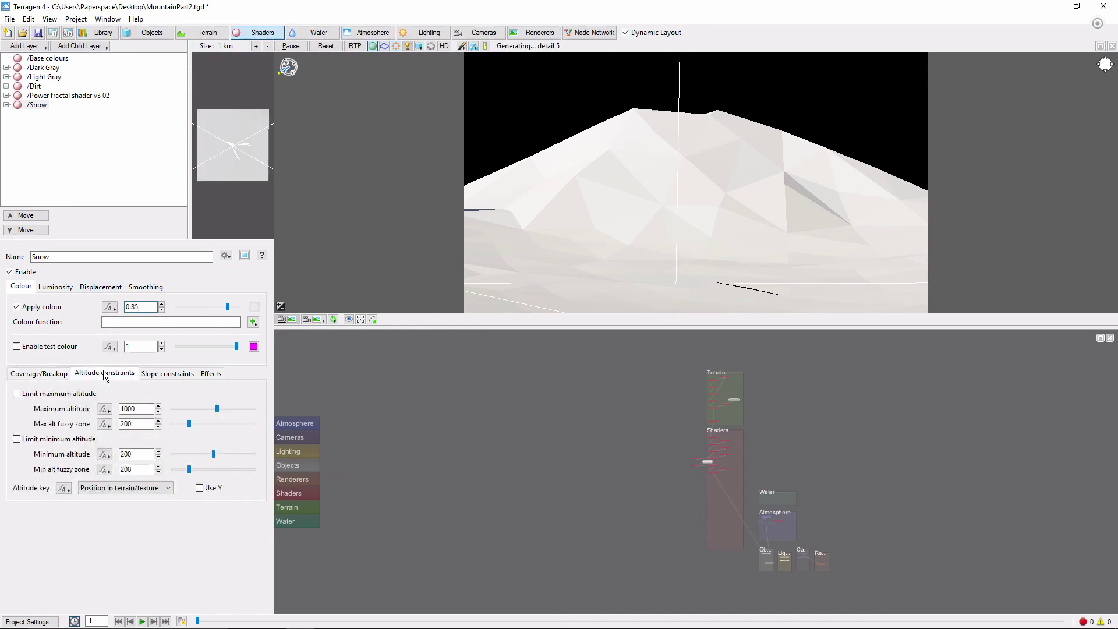
{"action": "left_click", "coordinate": [16, 394]}
{"action": "double_click", "coordinate": [145, 409]}
{"action": "type", "text": "3000"}
{"action": "key", "text": "Return"}
{"action": "double_click", "coordinate": [143, 423]}
{"action": "type", "text": "50"}
{"action": "key", "text": "Return"}
{"action": "type", "text": "0"}
{"action": "key", "text": "Return"}
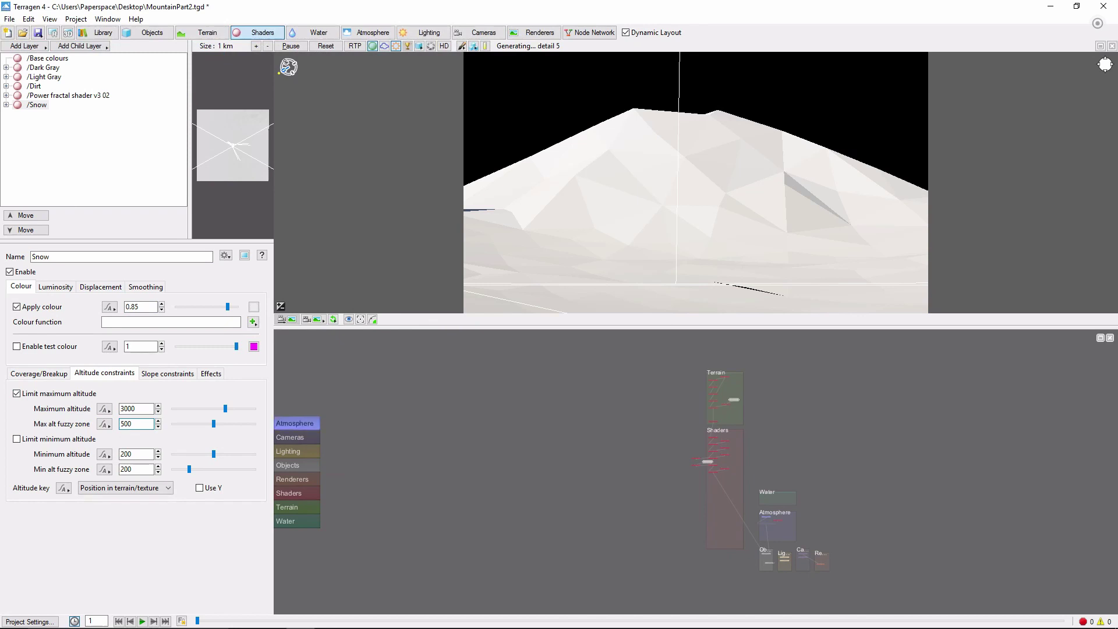
Limit the Snow layer's minimum altitude to 50 with a fuzzy zone of 500
{"action": "left_click", "coordinate": [17, 438]}
{"action": "double_click", "coordinate": [136, 454]}
{"action": "type", "text": "50"}
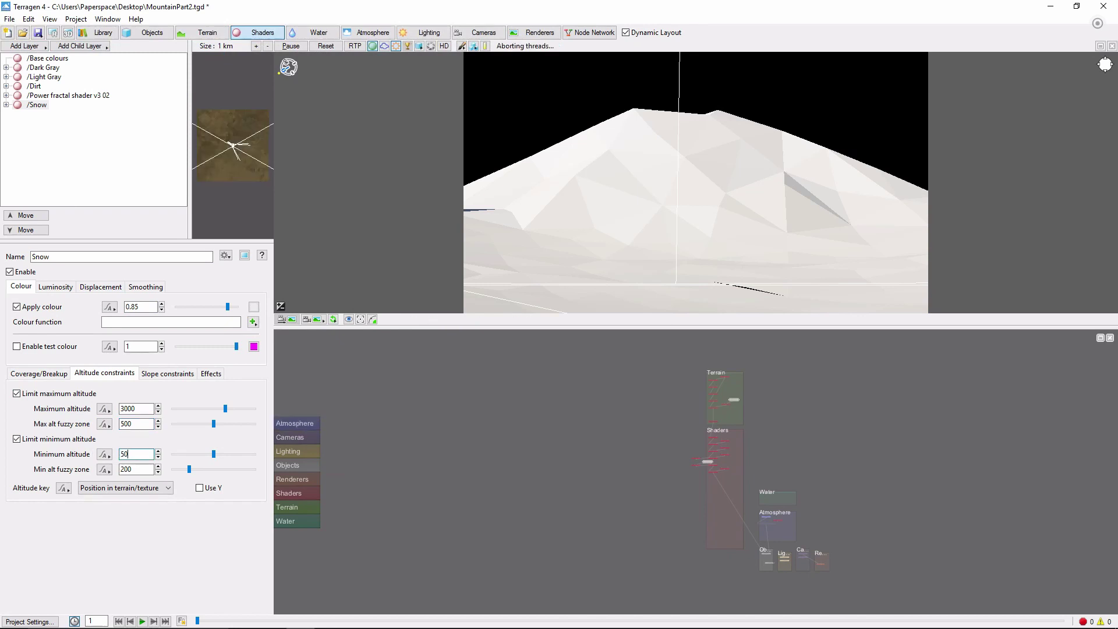
{"action": "double_click", "coordinate": [129, 469]}
{"action": "type", "text": "500"}
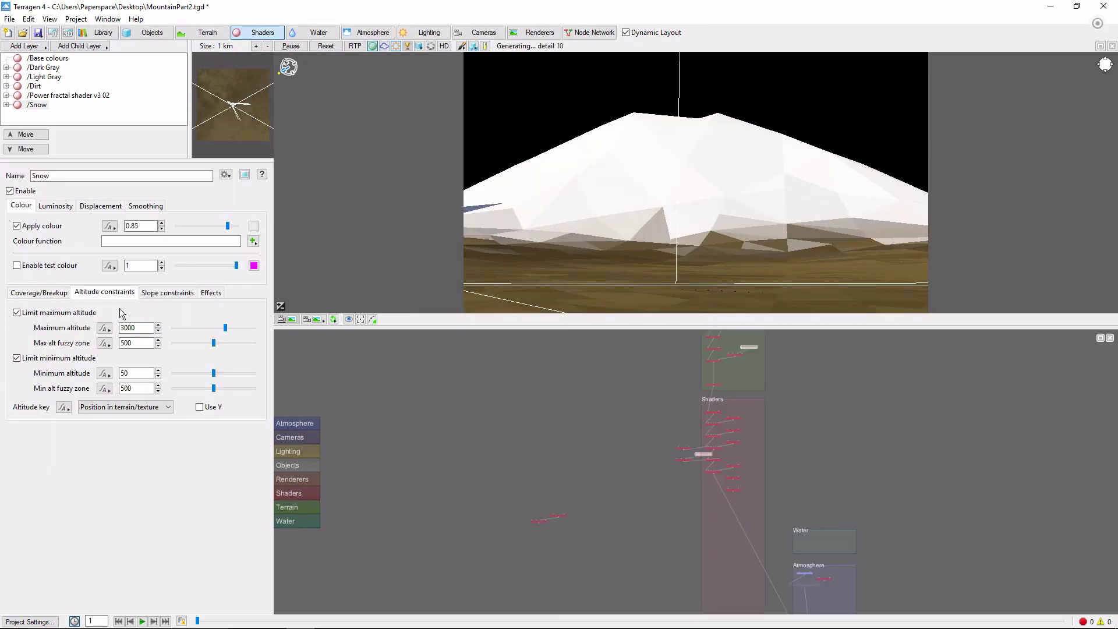
Limit the Snow layer's maximum slope with a fuzzy zone of 10 and enable Intersect underlying
{"action": "left_click", "coordinate": [159, 294]}
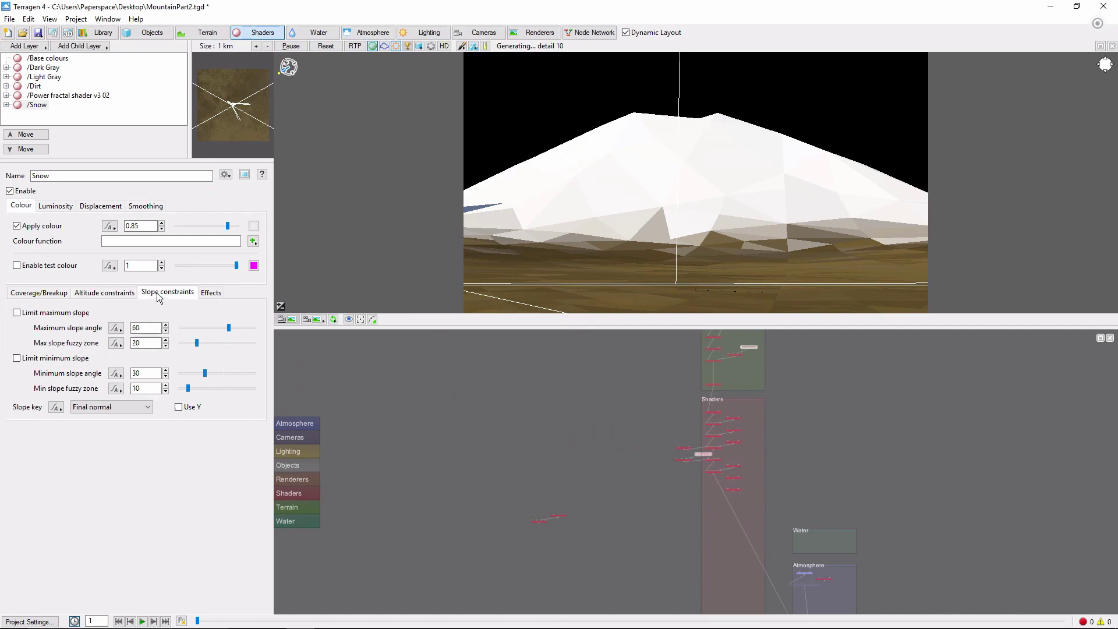
{"action": "left_click", "coordinate": [17, 313]}
{"action": "double_click", "coordinate": [142, 343]}
{"action": "type", "text": "10"}
{"action": "left_click", "coordinate": [210, 292]}
{"action": "left_click", "coordinate": [17, 313]}
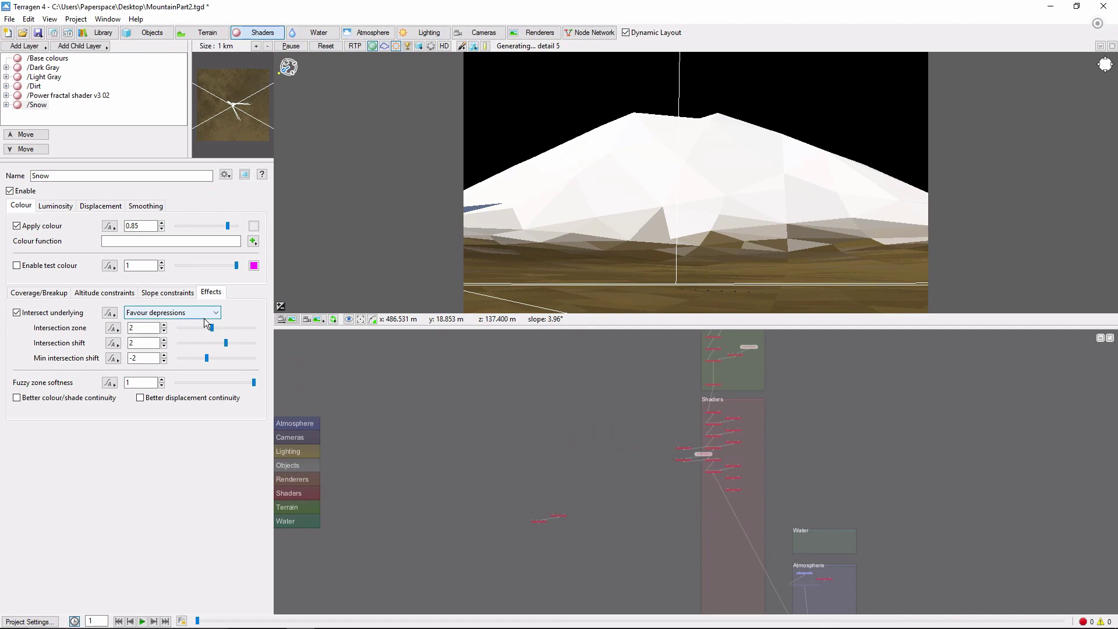
{"action": "left_click", "coordinate": [152, 122]}
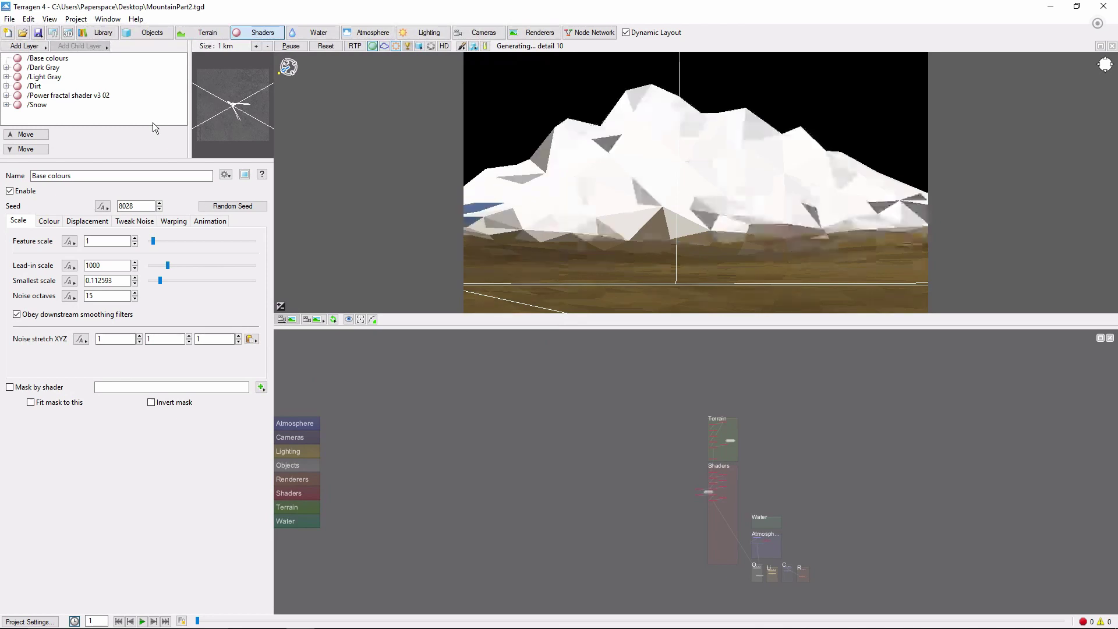
Add another surface layer above Snow and name it Grass1
{"action": "left_click", "coordinate": [39, 49]}
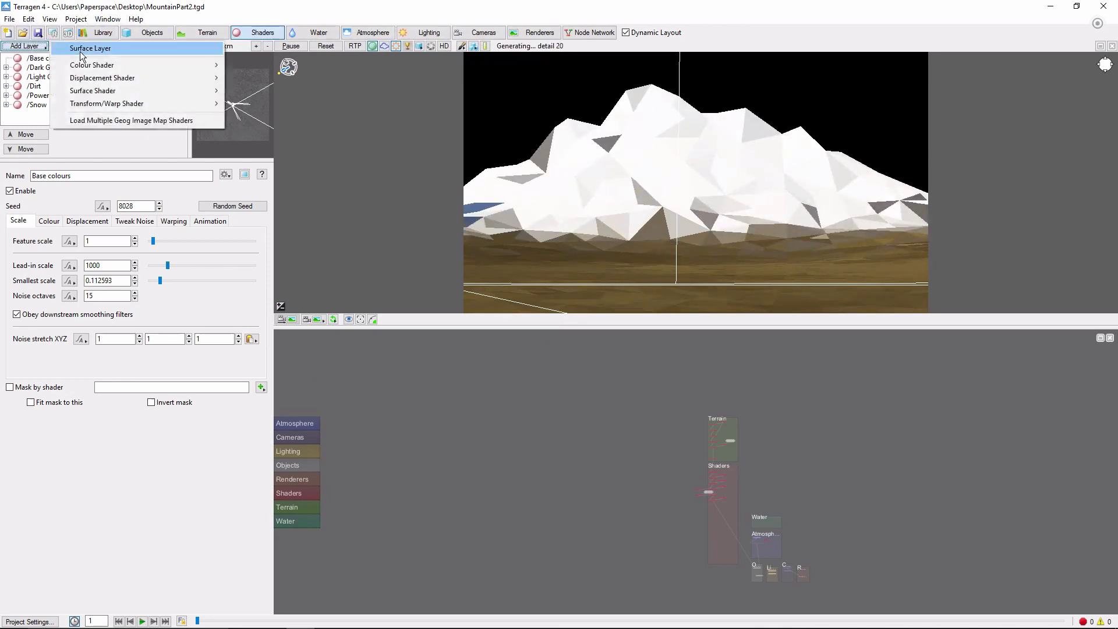
{"action": "left_click", "coordinate": [82, 51]}
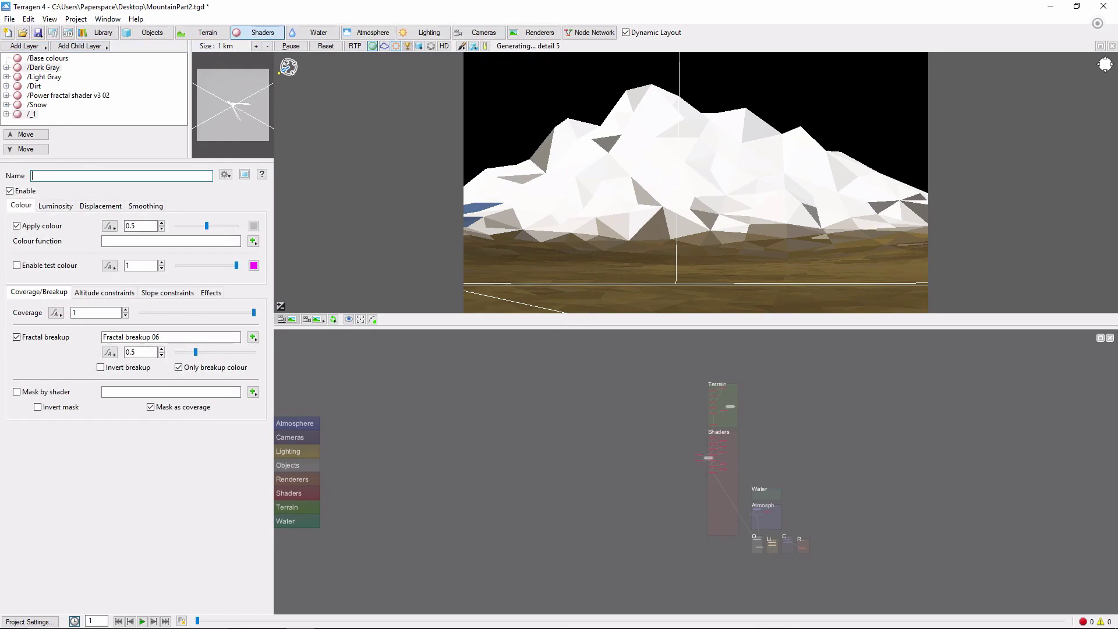
{"action": "type", "text": "Grass1"}
Set the Grass1 layer's colour to a green with RGB values 92, 125, 80
{"action": "left_click", "coordinate": [254, 227]}
{"action": "double_click", "coordinate": [259, 231]}
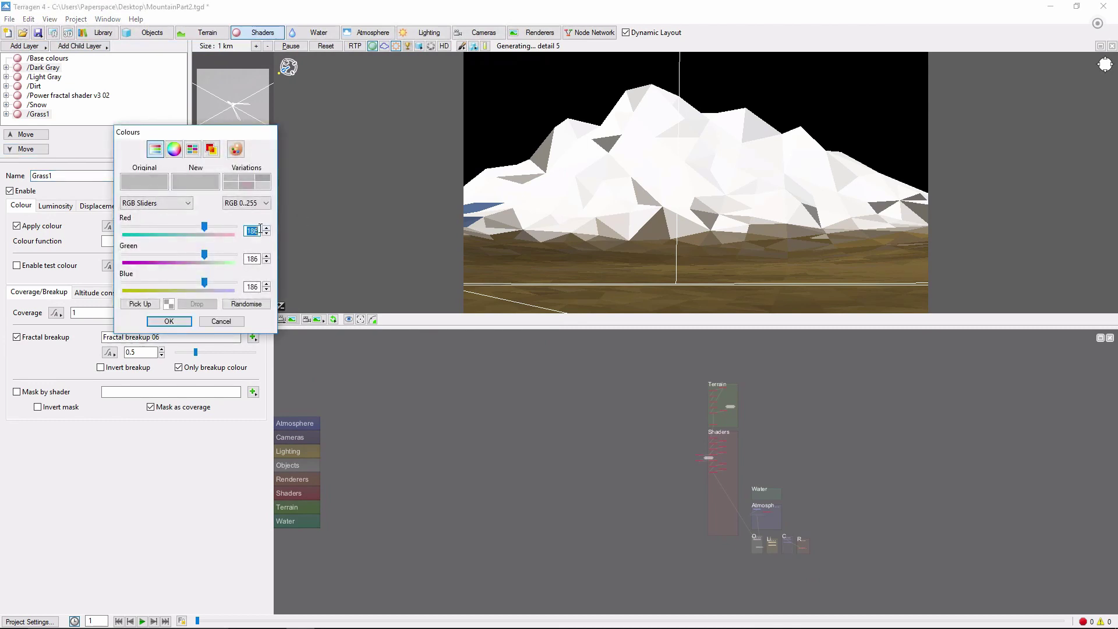
{"action": "type", "text": "92"}
{"action": "double_click", "coordinate": [252, 258]}
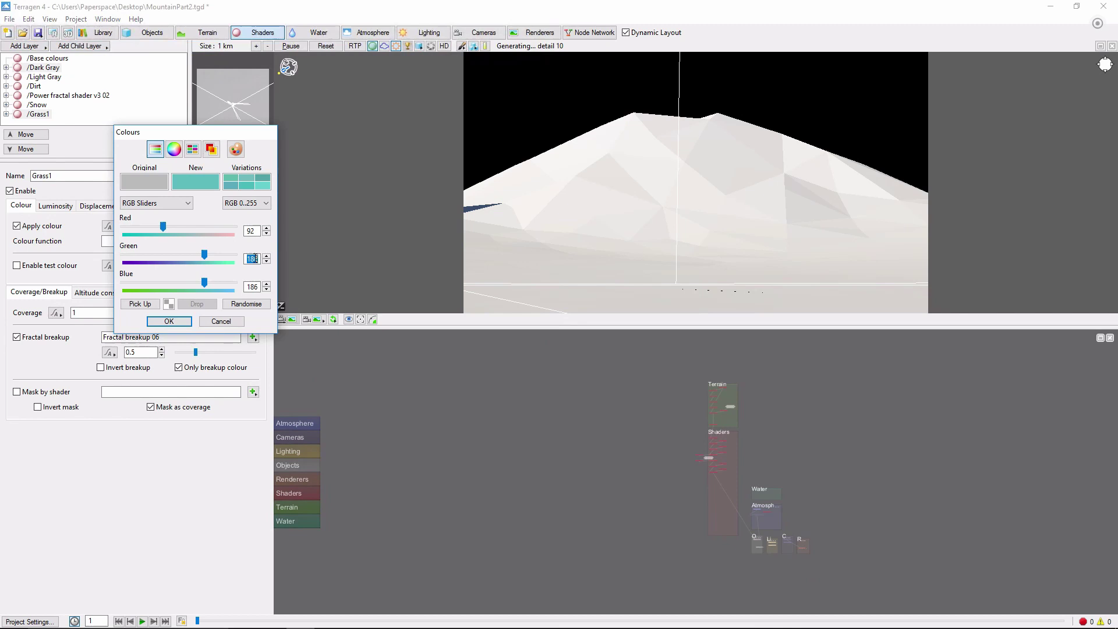
{"action": "type", "text": "125"}
{"action": "double_click", "coordinate": [252, 287]}
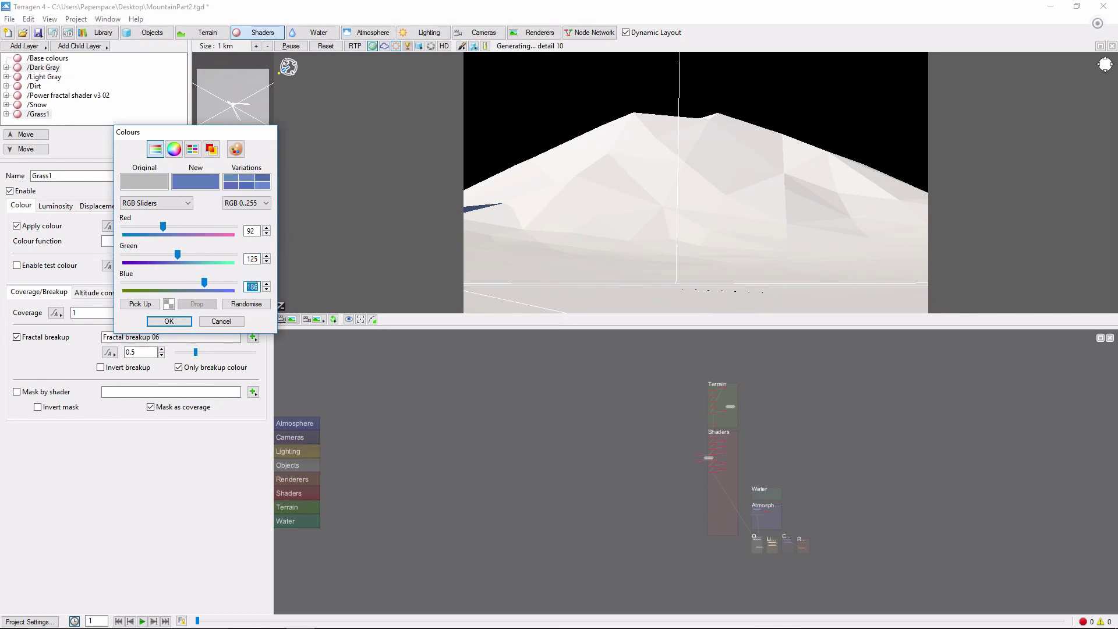
{"action": "type", "text": "80"}
{"action": "left_click", "coordinate": [169, 321]}
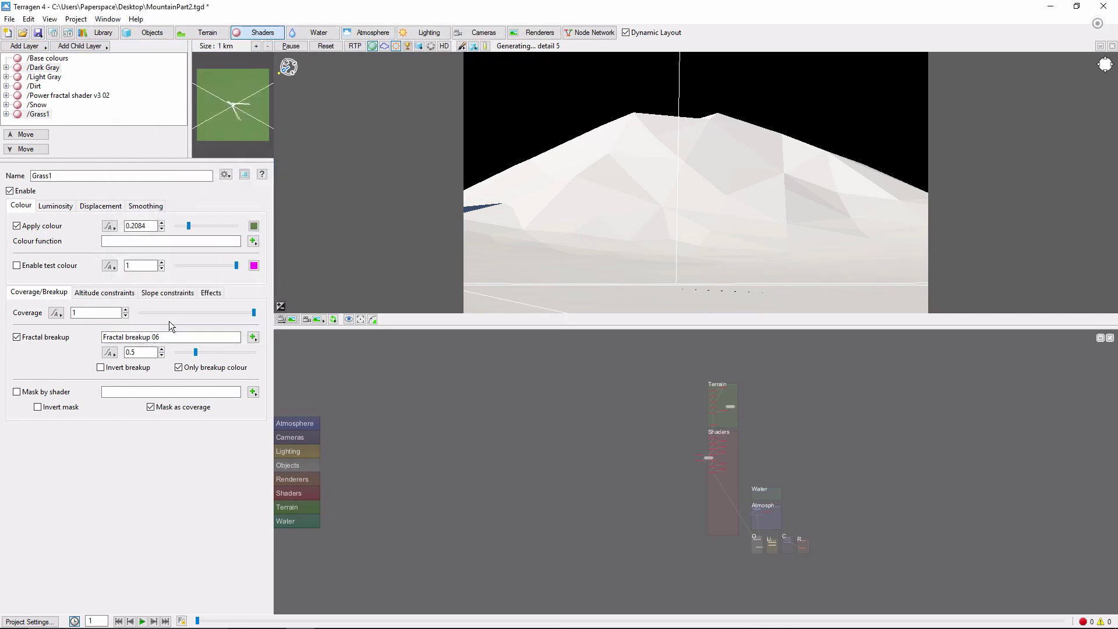
Set the Grass1 layer's coverage to 0.75 and its fractal breakup to 0.325
{"action": "double_click", "coordinate": [112, 316]}
{"action": "type", "text": "0.75"}
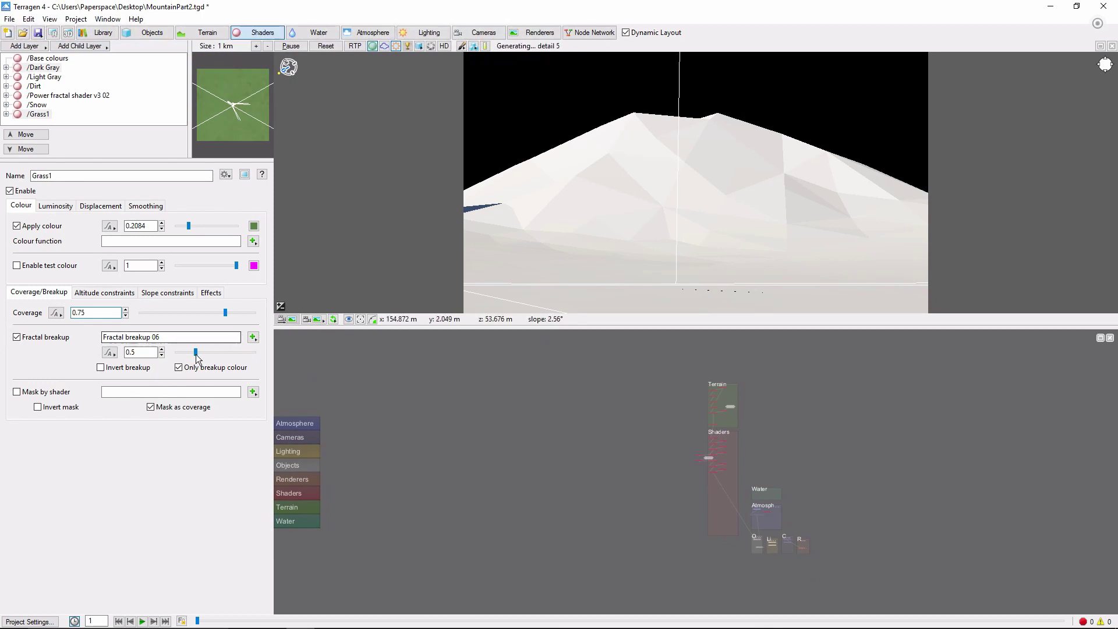
{"action": "left_click_drag", "start_coordinate": [195, 352], "coordinate": [189, 352]}
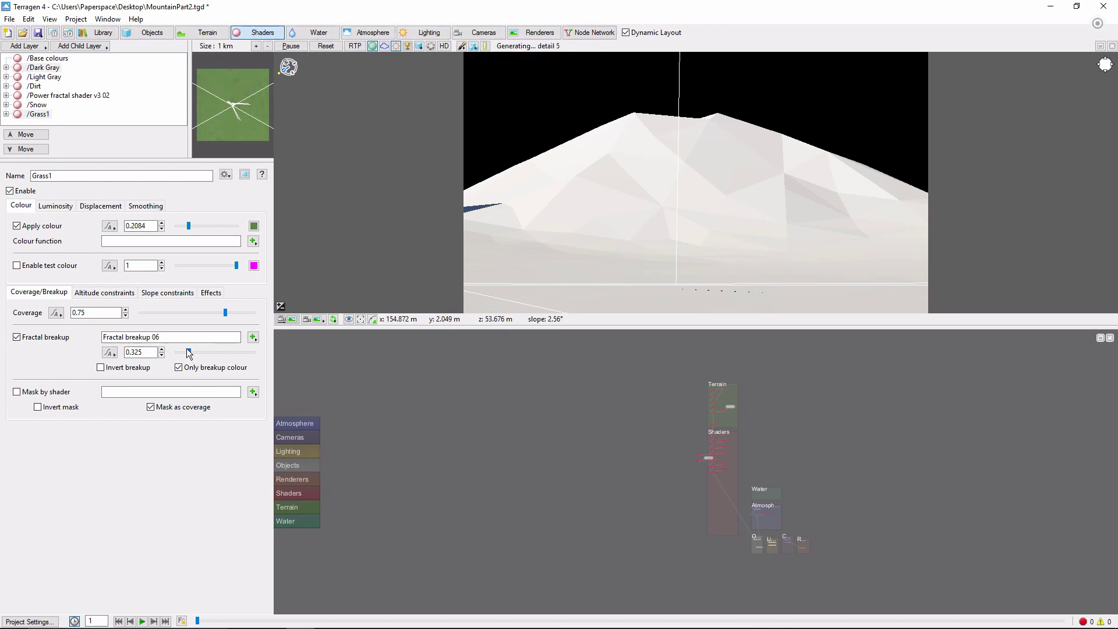
Limit the Grass1 layer's maximum altitude to 500
{"action": "left_click", "coordinate": [103, 293]}
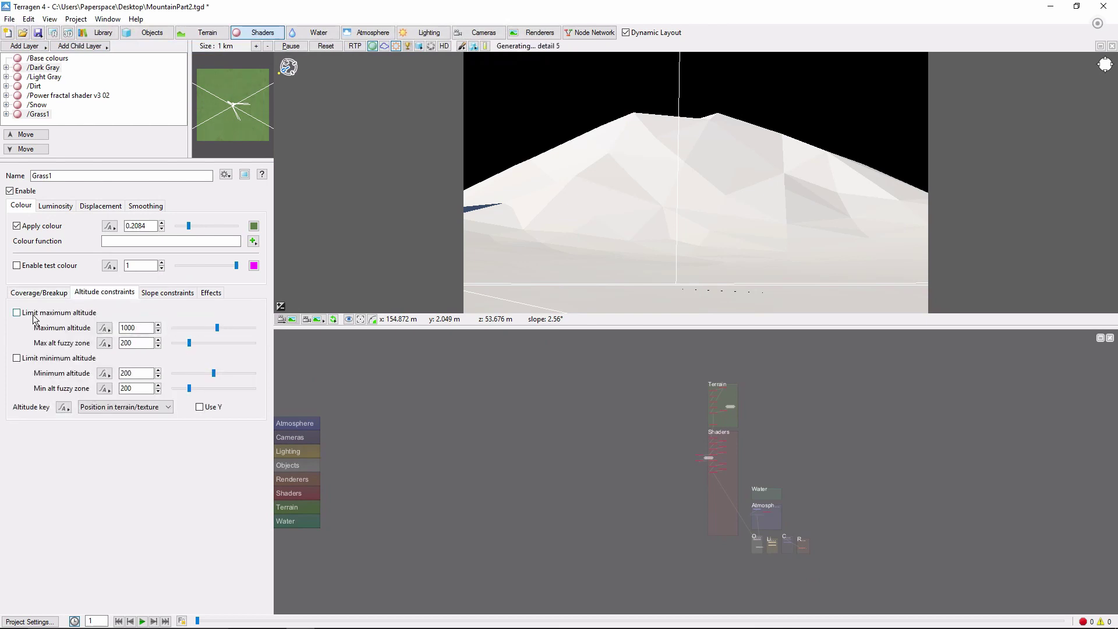
{"action": "left_click", "coordinate": [19, 314]}
{"action": "key", "text": "Tab"}
{"action": "type", "text": "500"}
Limit the Grass1 layer's maximum slope angle to 40
{"action": "left_click", "coordinate": [167, 291]}
{"action": "left_click", "coordinate": [18, 314]}
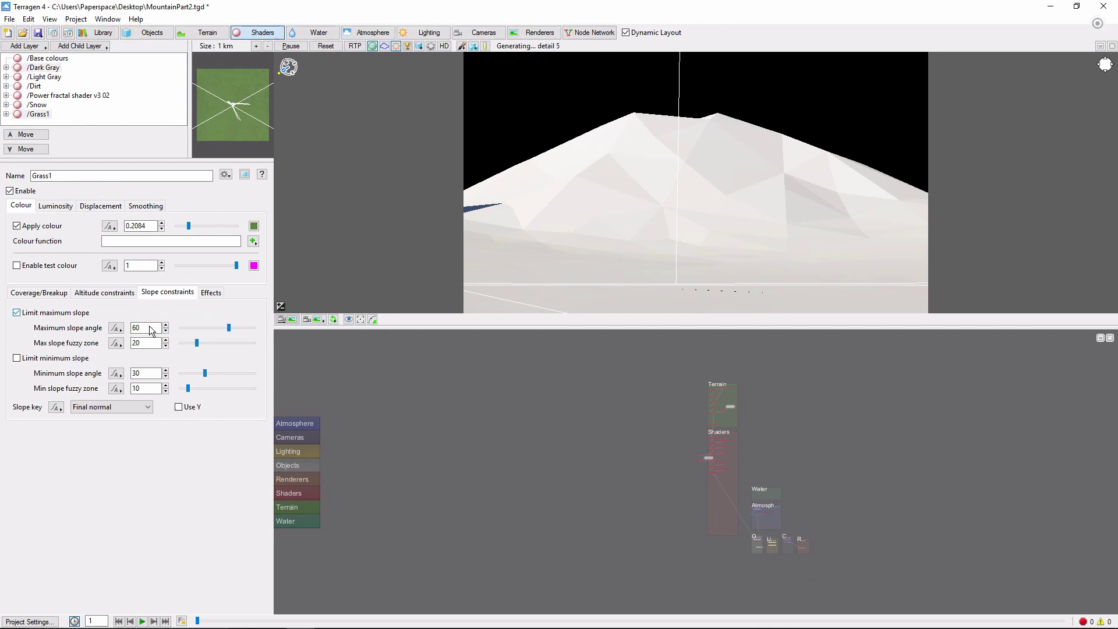
{"action": "key", "text": "Tab"}
{"action": "type", "text": "40"}
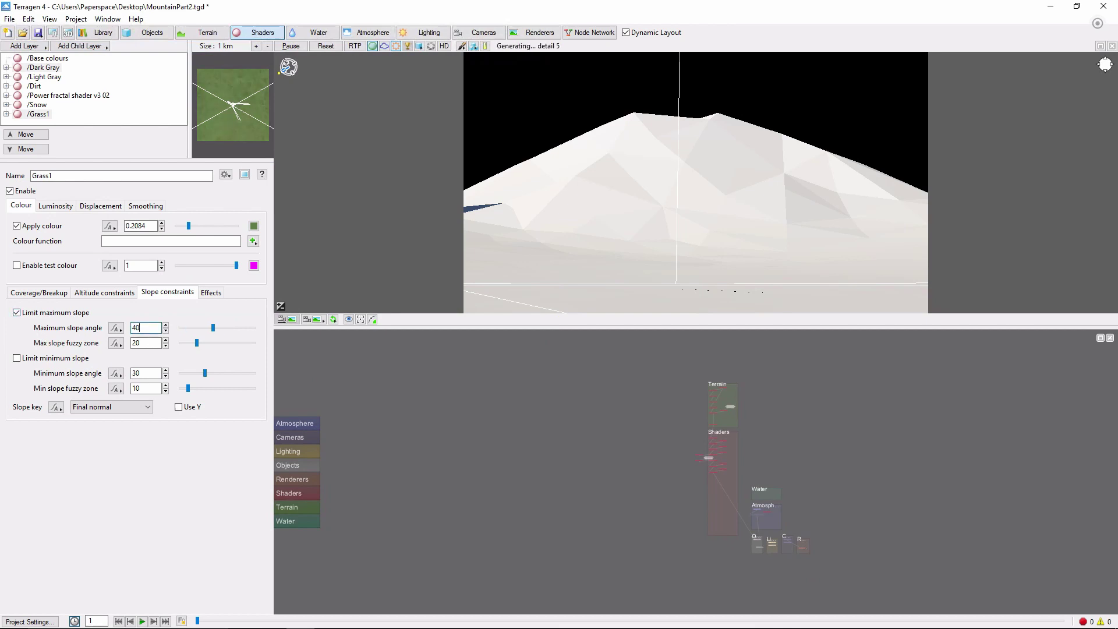
Add another surface layer above Grass1 and name it Grass2
{"action": "left_click", "coordinate": [25, 46]}
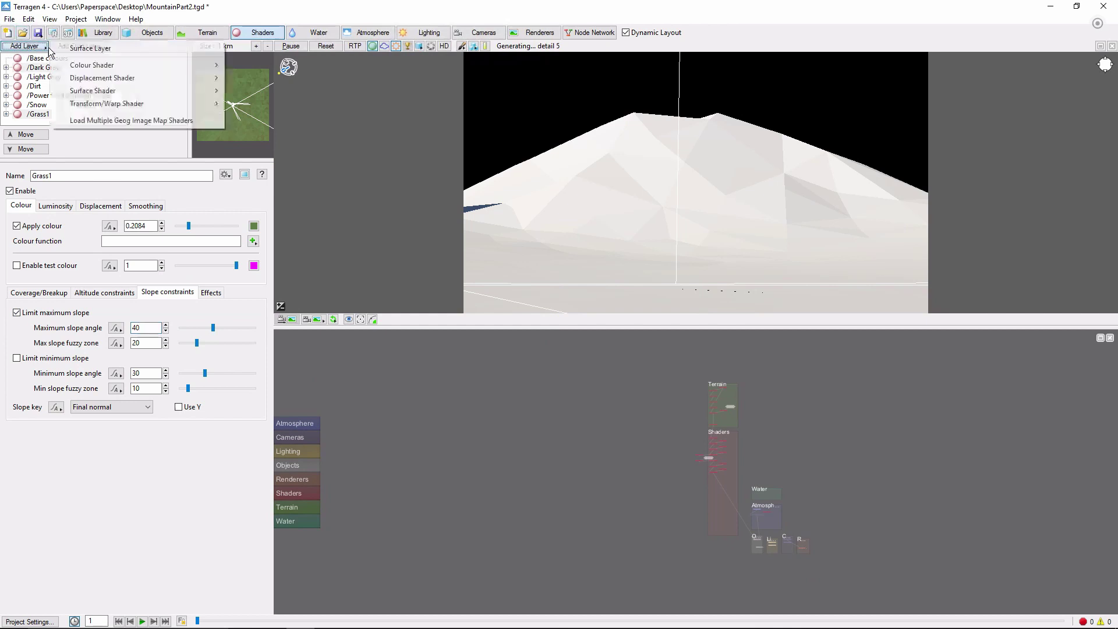
{"action": "left_click", "coordinate": [80, 51]}
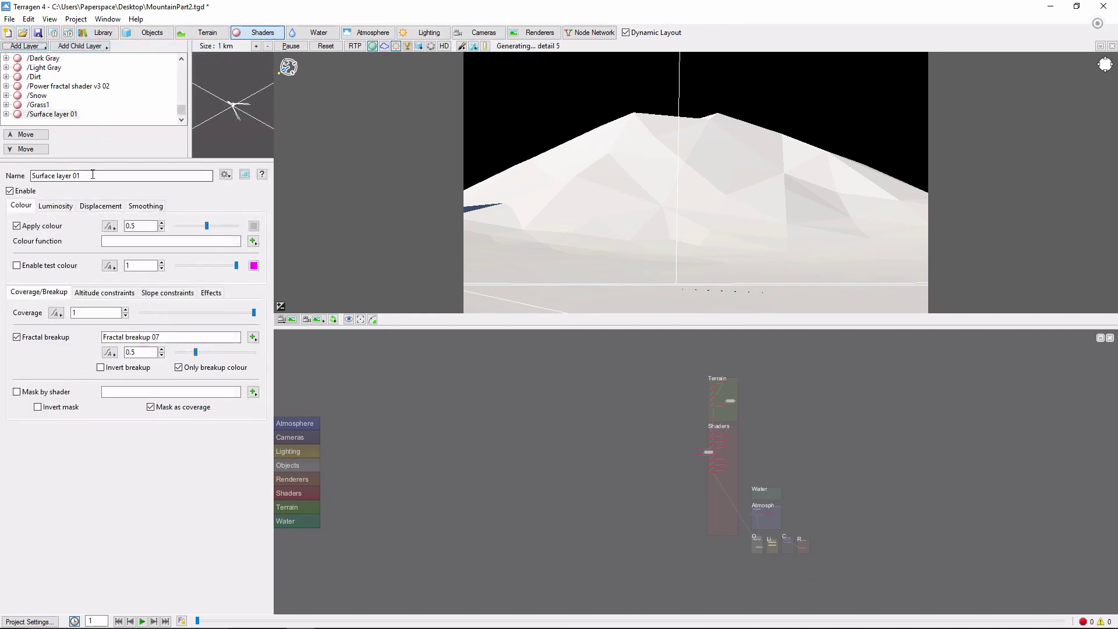
{"action": "left_click_drag", "start_coordinate": [87, 176], "coordinate": [4, 182]}
{"action": "type", "text": "Gra"}
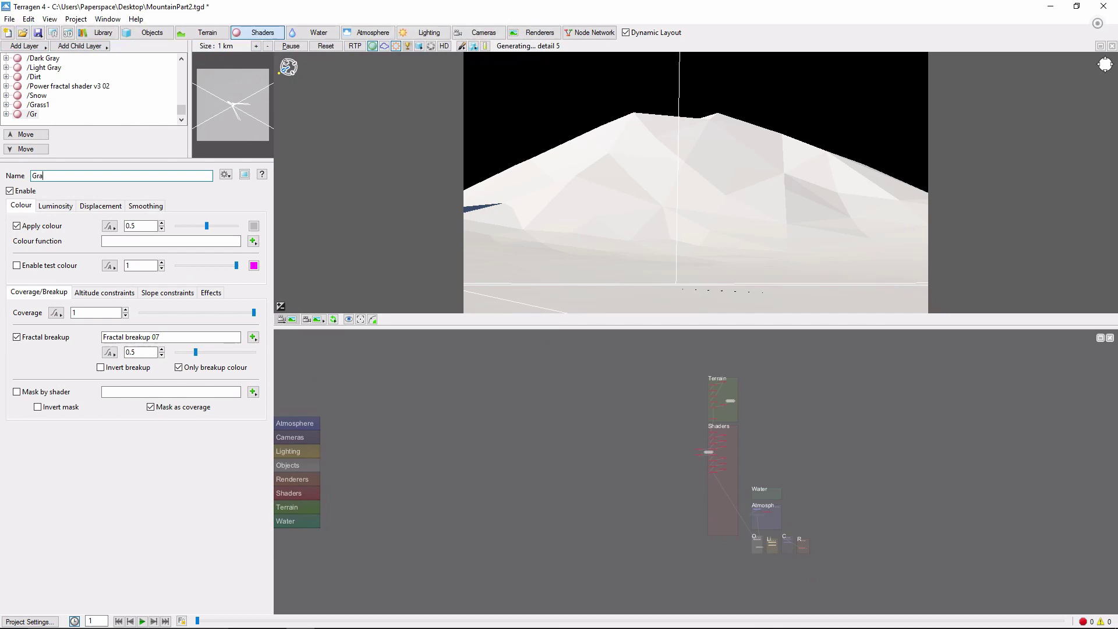
{"action": "type", "text": "ss2"}
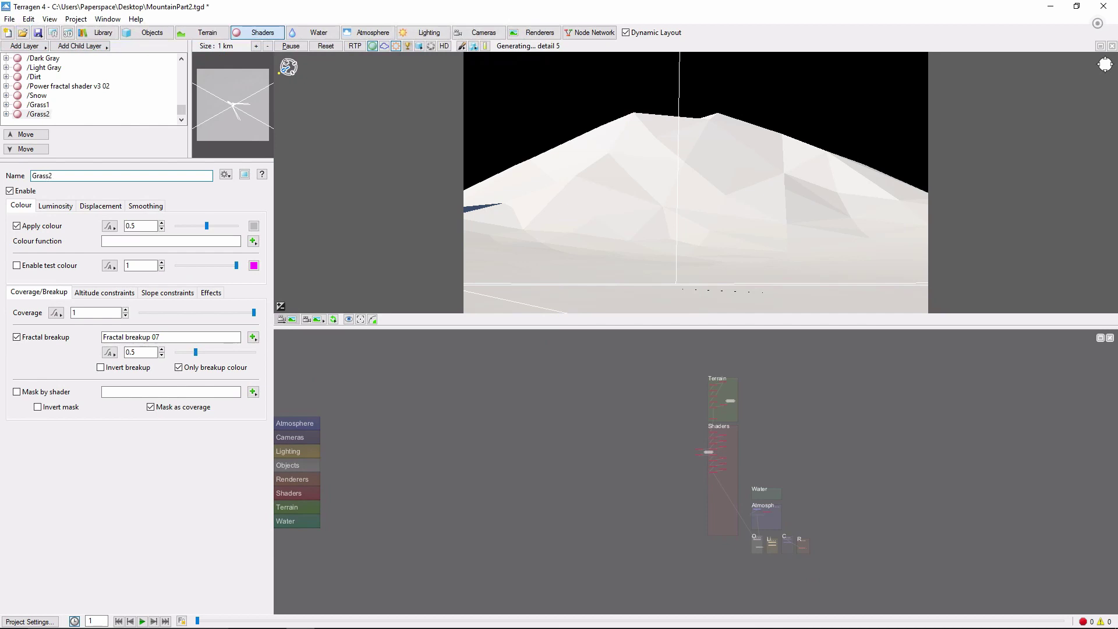
Set the Grass2 layer's colour to a yellow-green with RGB values 198, 200, 44
{"action": "left_click", "coordinate": [254, 226]}
{"action": "double_click", "coordinate": [256, 231]}
{"action": "type", "text": "198"}
{"action": "key", "text": "Return"}
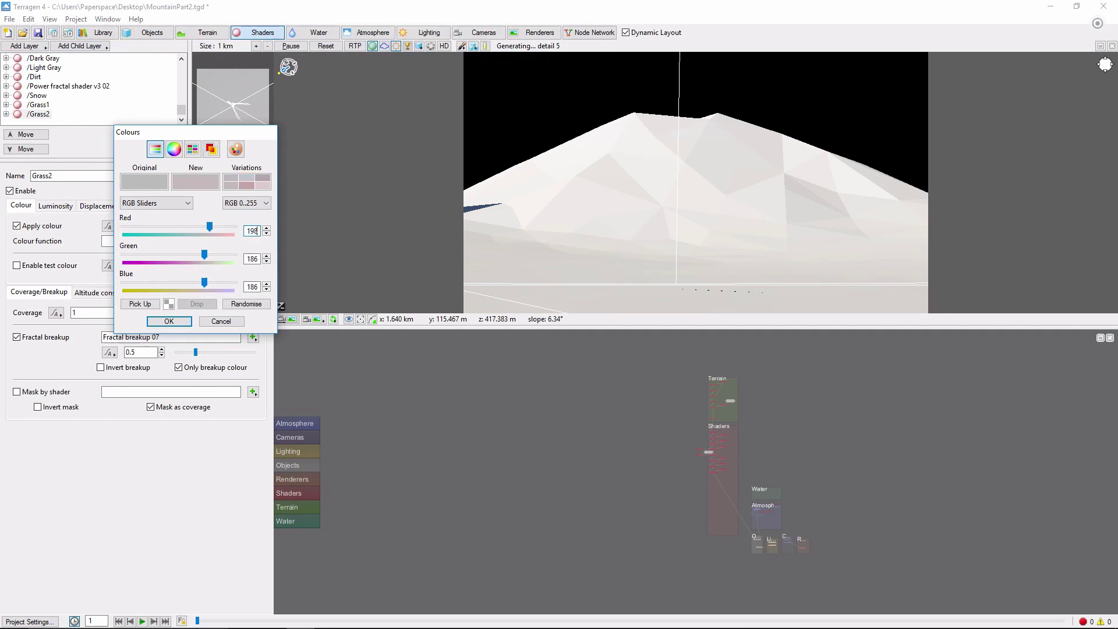
{"action": "double_click", "coordinate": [250, 258]}
{"action": "type", "text": "200"}
{"action": "key", "text": "Tab"}
{"action": "type", "text": "44"}
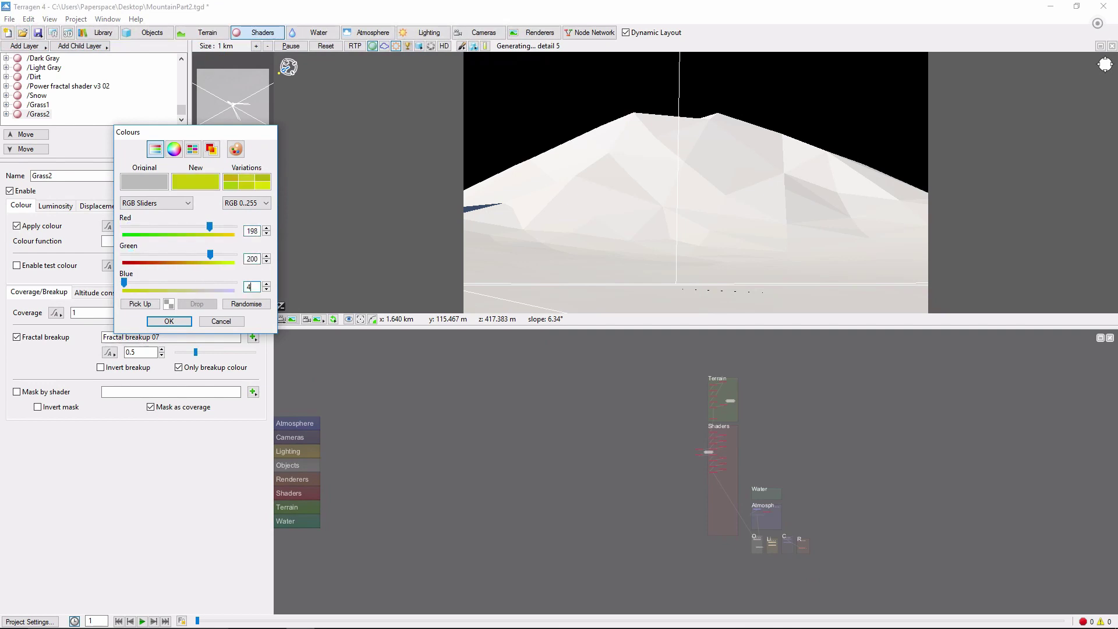
{"action": "key", "text": "Return"}
{"action": "left_click", "coordinate": [179, 319]}
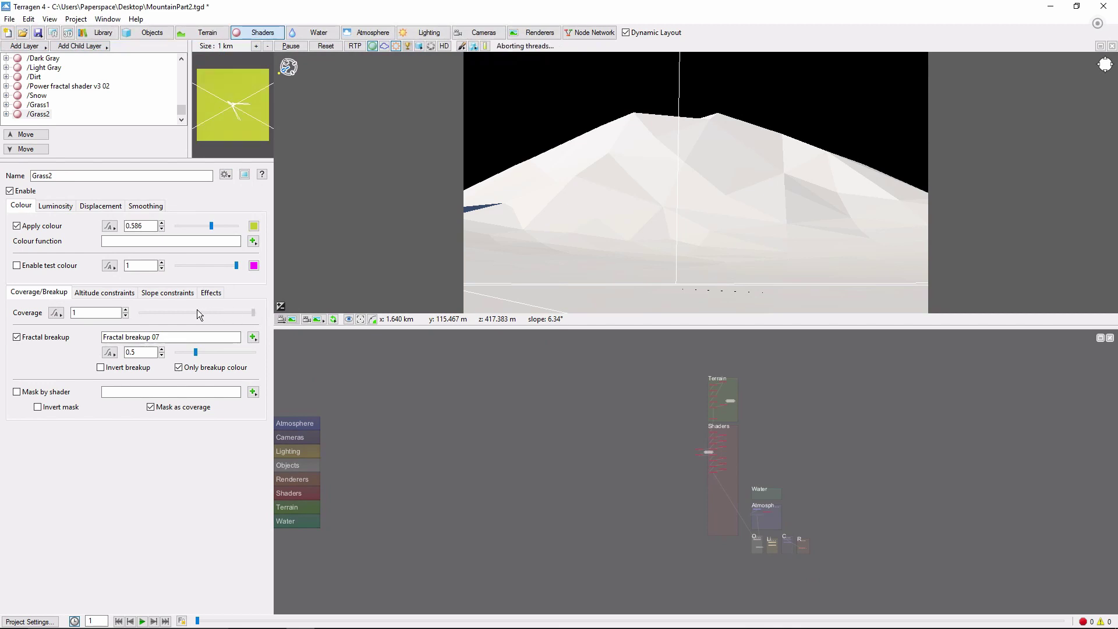
Lower the Grass2 layer's coverage to about 0.22 and increase its fractal breakup above 0.5
{"action": "left_click_drag", "start_coordinate": [254, 313], "coordinate": [166, 318]}
{"action": "left_click", "coordinate": [163, 317]}
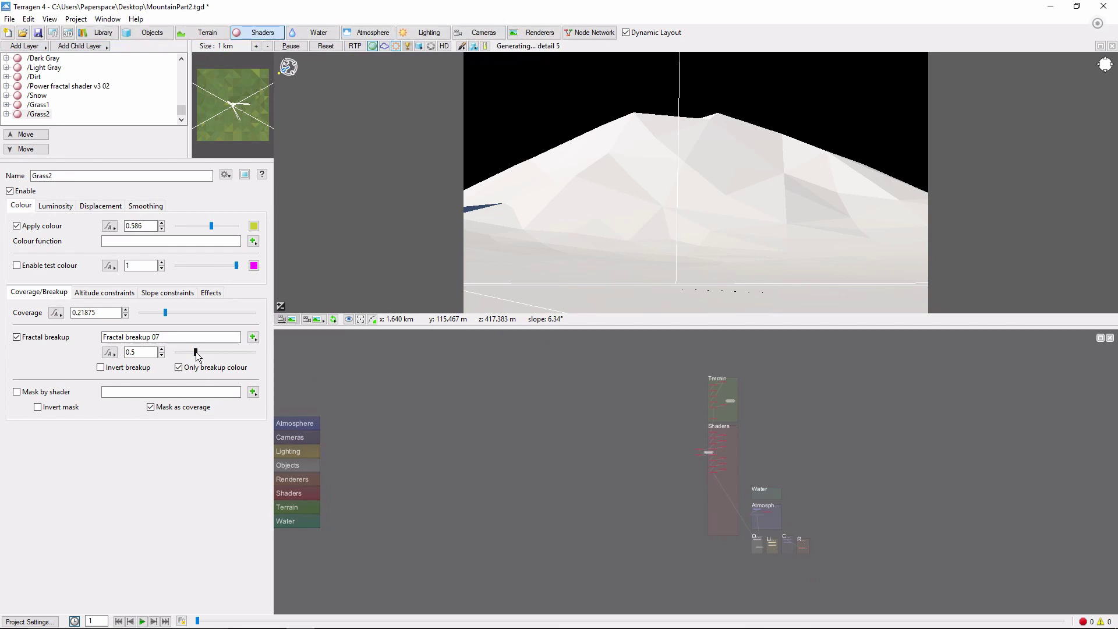
{"action": "left_click_drag", "start_coordinate": [196, 355], "coordinate": [220, 357]}
Limit the Grass2 layer's maximum altitude to 50
{"action": "left_click", "coordinate": [156, 293]}
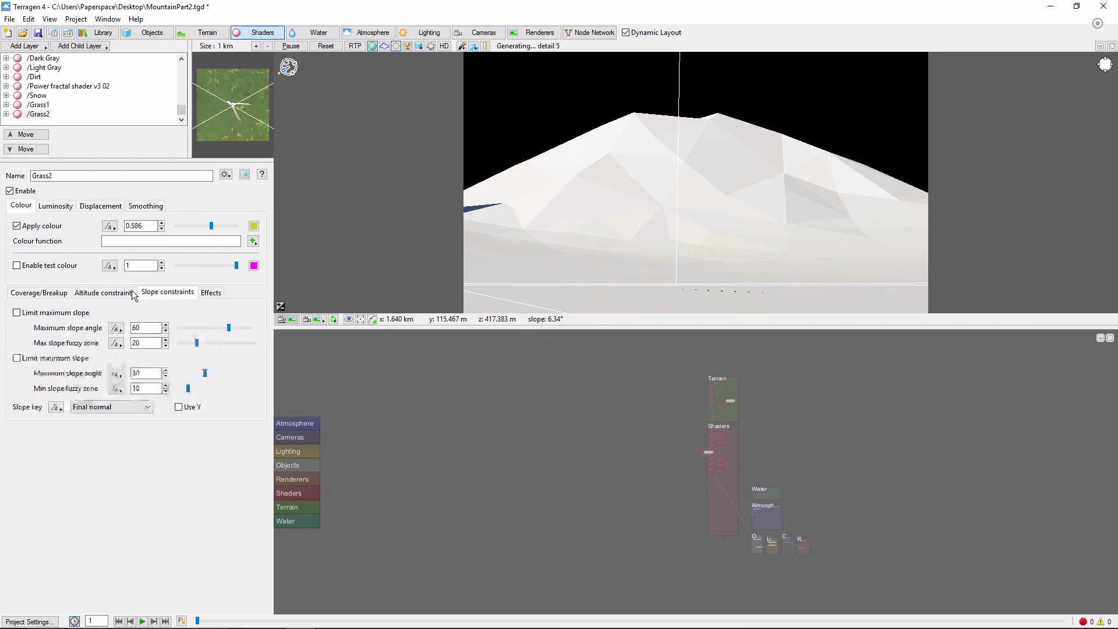
{"action": "left_click", "coordinate": [132, 293]}
{"action": "left_click", "coordinate": [45, 313]}
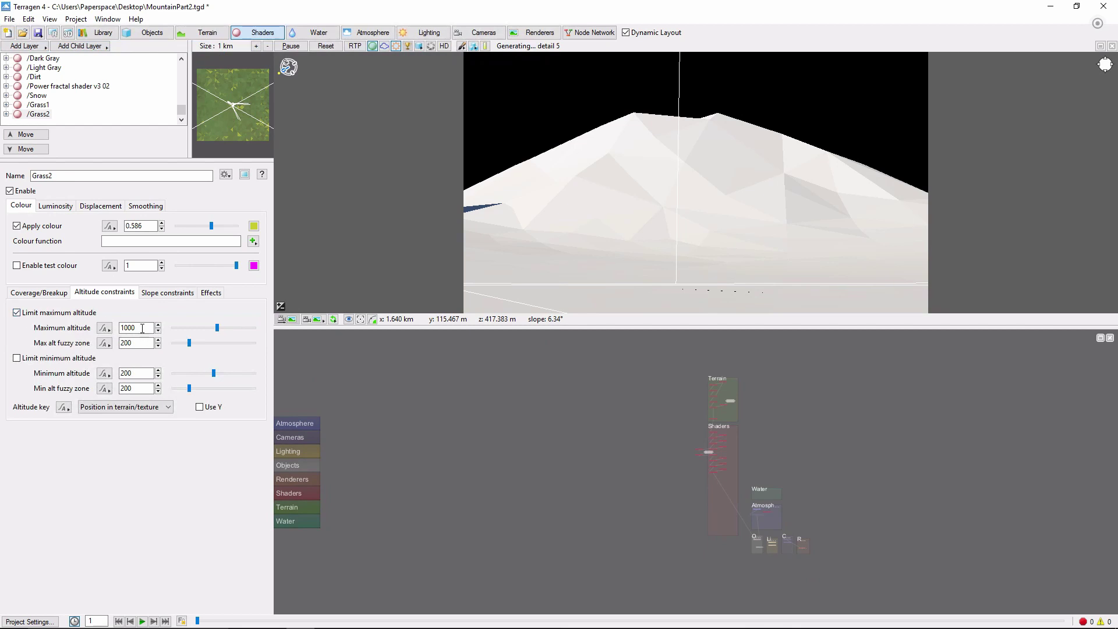
{"action": "double_click", "coordinate": [143, 328]}
{"action": "type", "text": "50"}
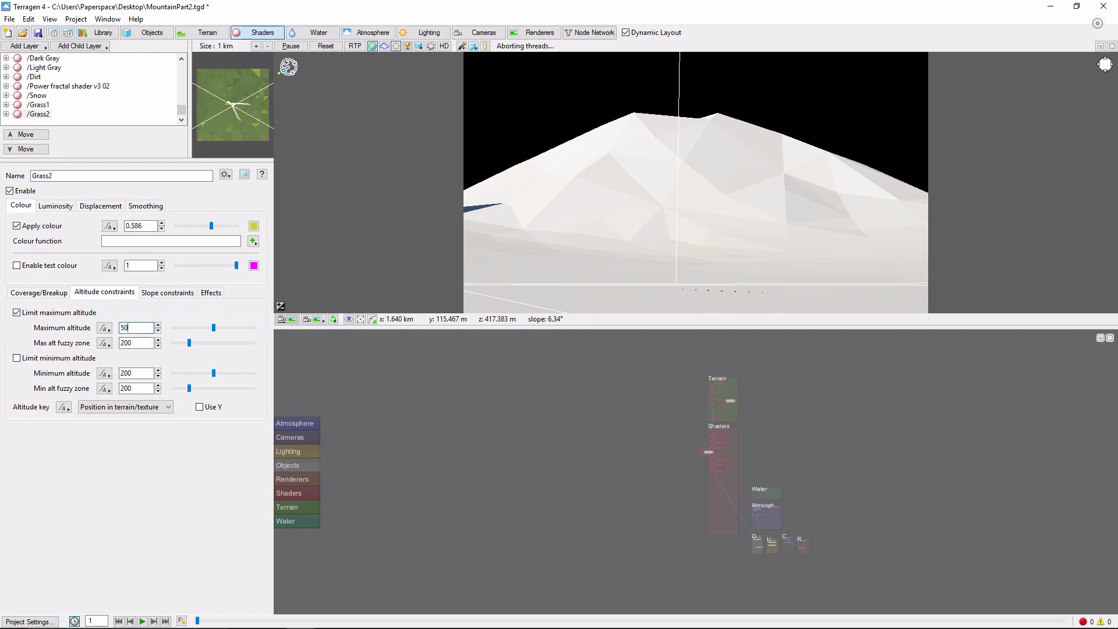
Limit the Grass2 layer's maximum slope angle to 30
{"action": "left_click", "coordinate": [163, 293]}
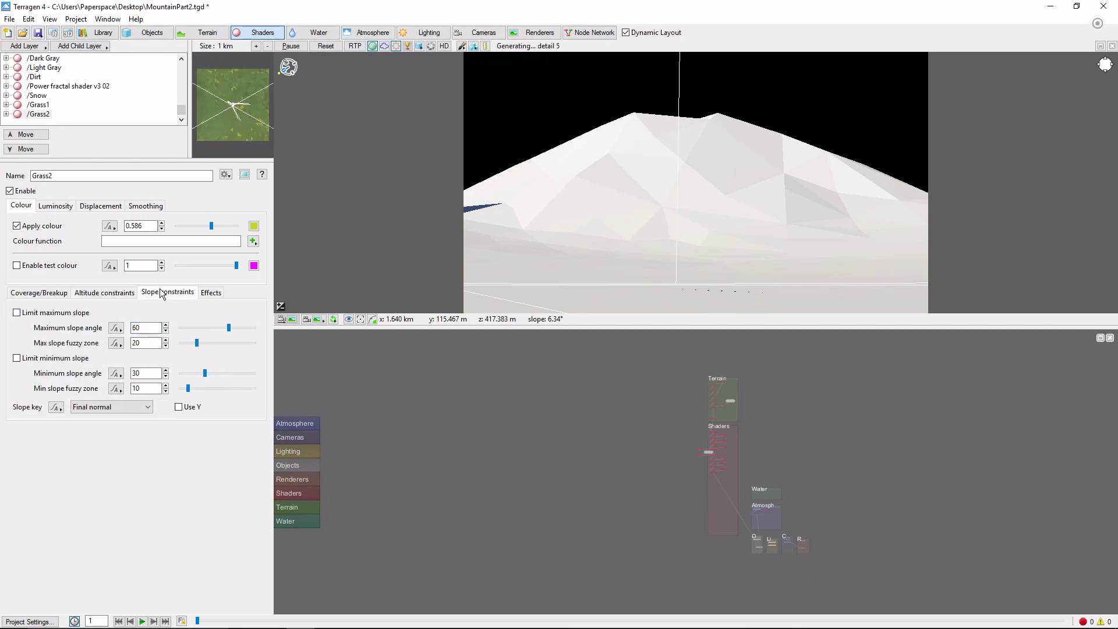
{"action": "double_click", "coordinate": [140, 327]}
{"action": "type", "text": "30"}
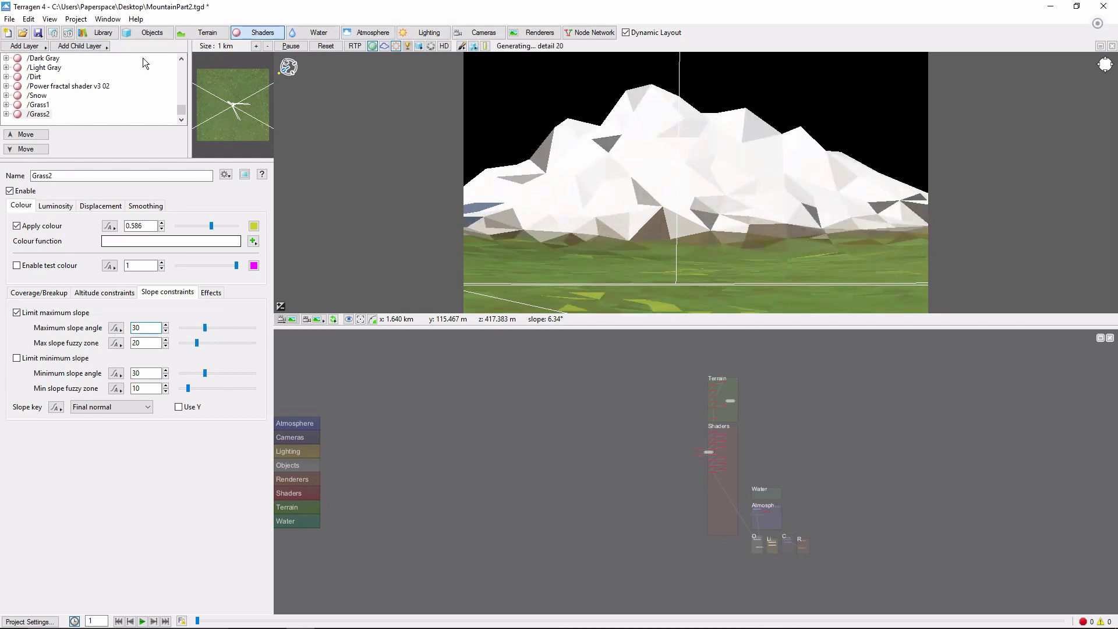
Add a Tgo reader population that uses the Pine_tree_8mt.tgo object file
{"action": "left_click", "coordinate": [152, 33]}
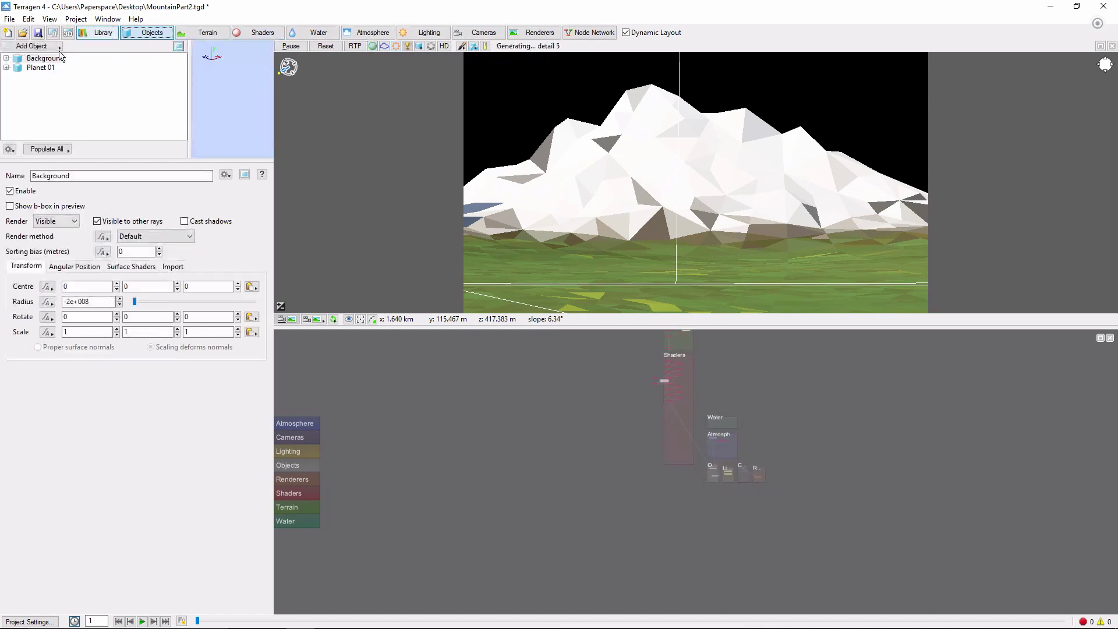
{"action": "left_click", "coordinate": [40, 46]}
{"action": "mouse_move", "coordinate": [102, 87]}
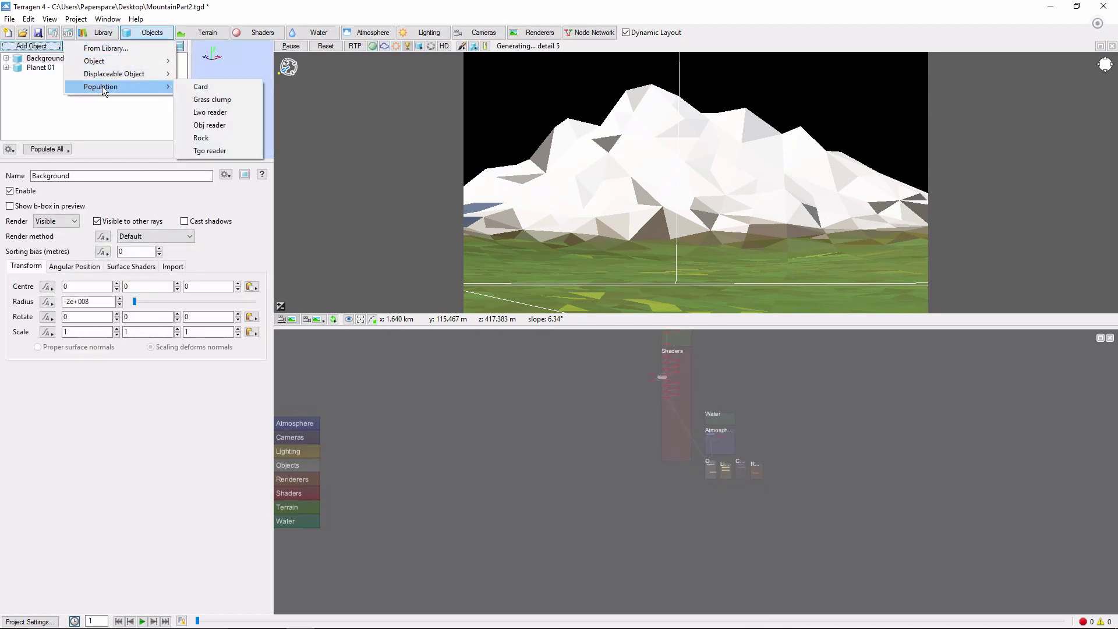
{"action": "left_click", "coordinate": [222, 150]}
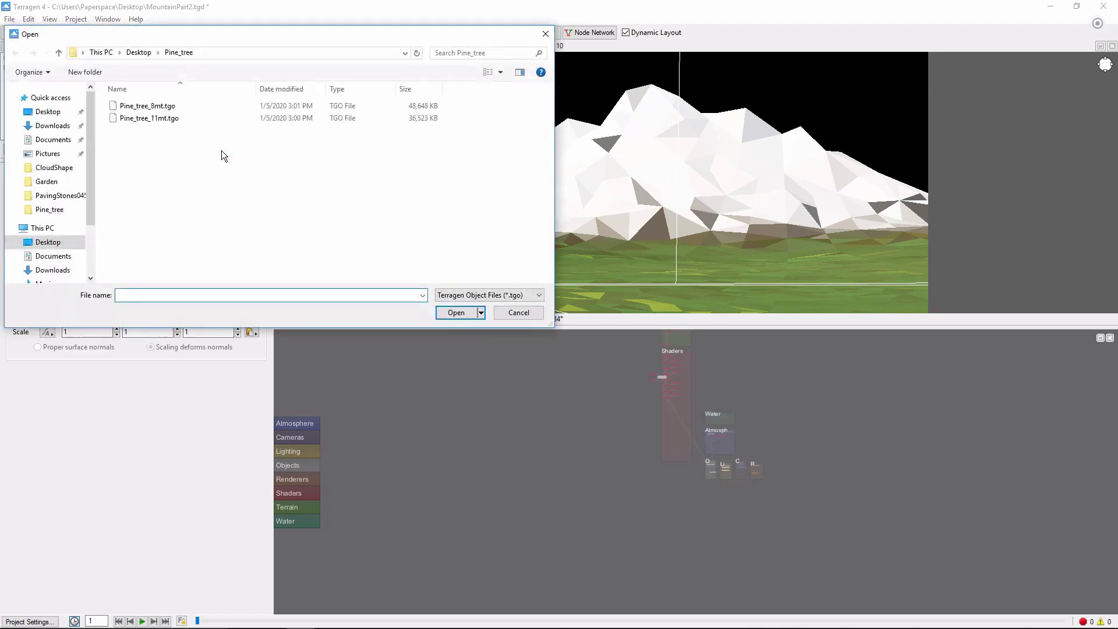
{"action": "left_click", "coordinate": [162, 108]}
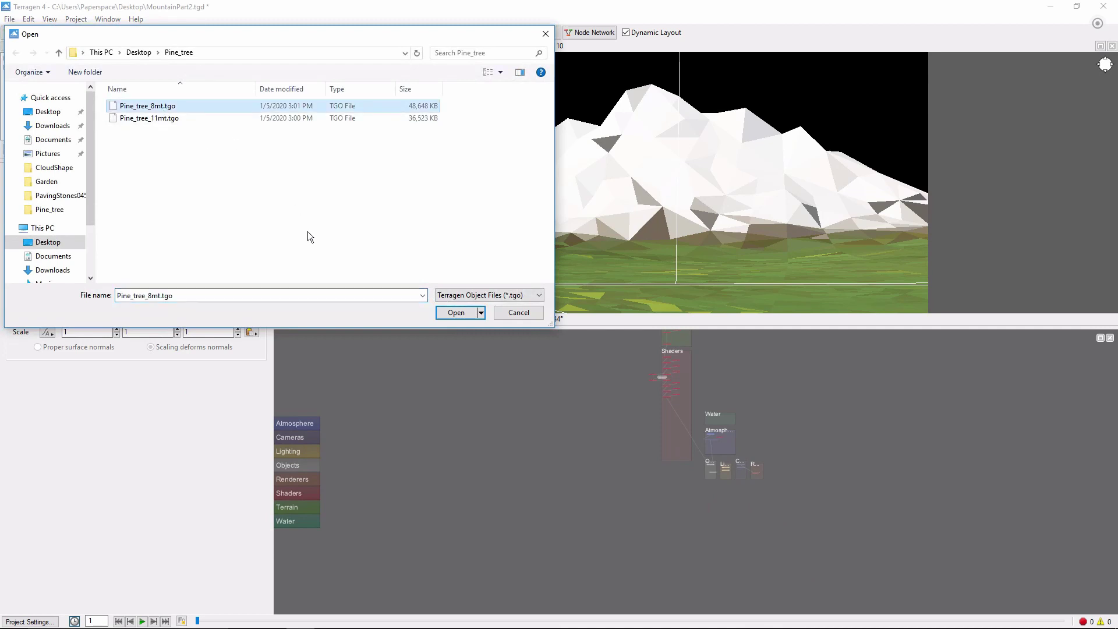
{"action": "left_click", "coordinate": [456, 317]}
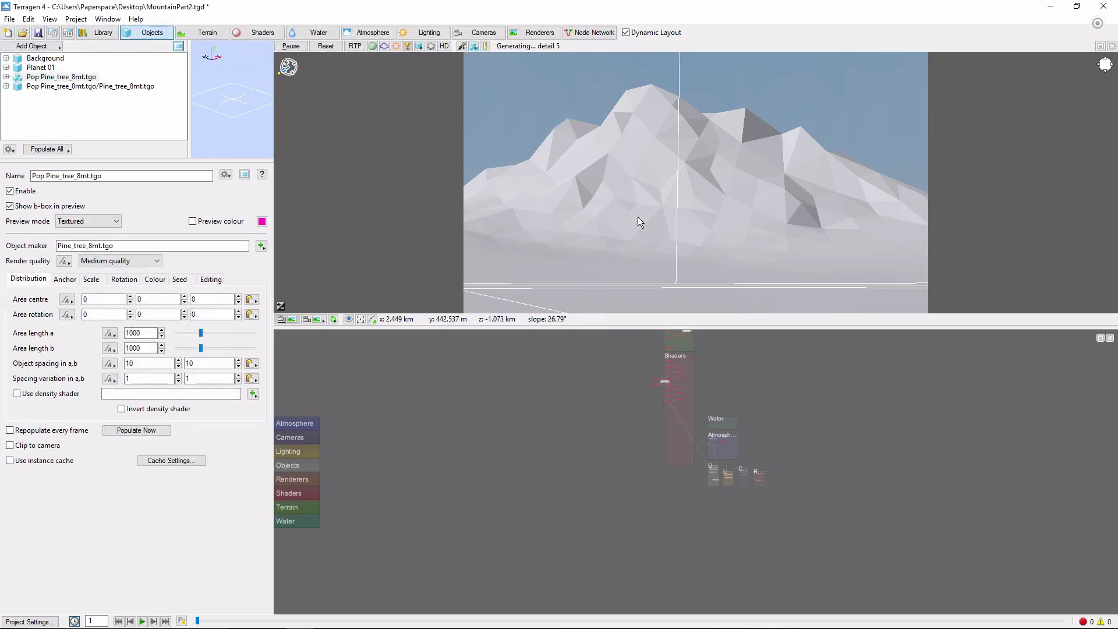
Copy the coordinates of a point on the mountain slope near the camera and paste them as the pine population's area centre
{"action": "left_click_drag", "start_coordinate": [680, 156], "coordinate": [673, 207]}
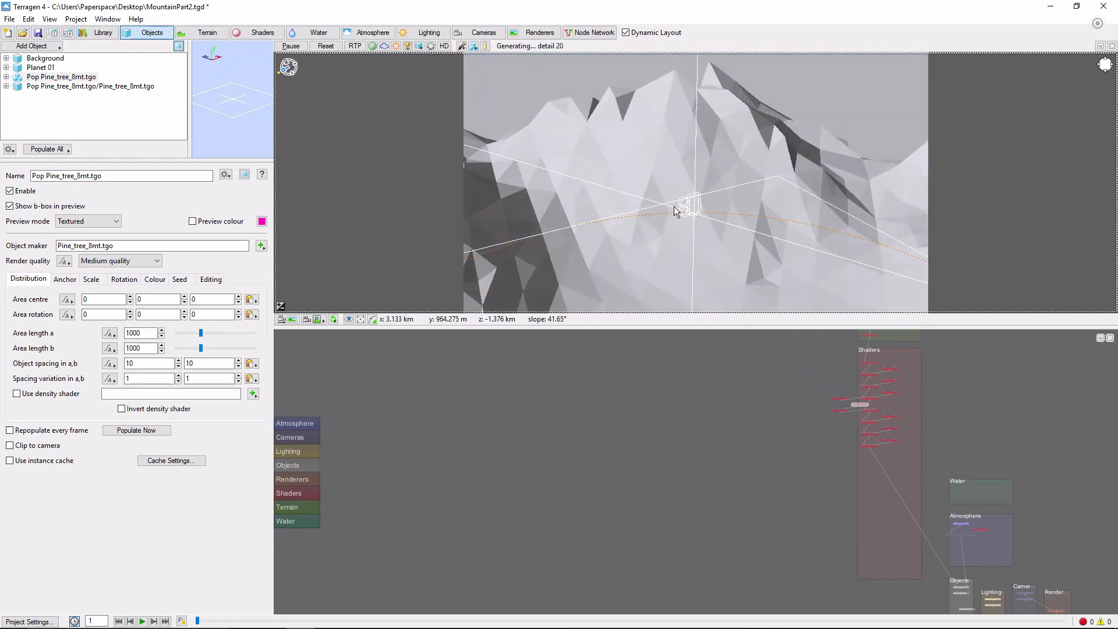
{"action": "right_click", "coordinate": [673, 207]}
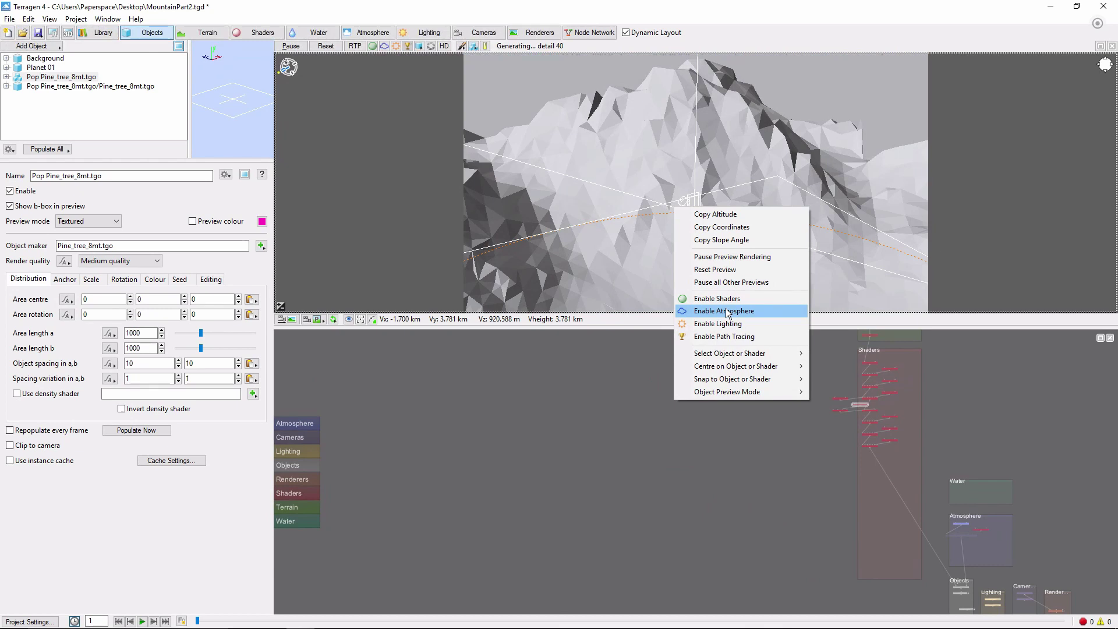
{"action": "left_click", "coordinate": [731, 229]}
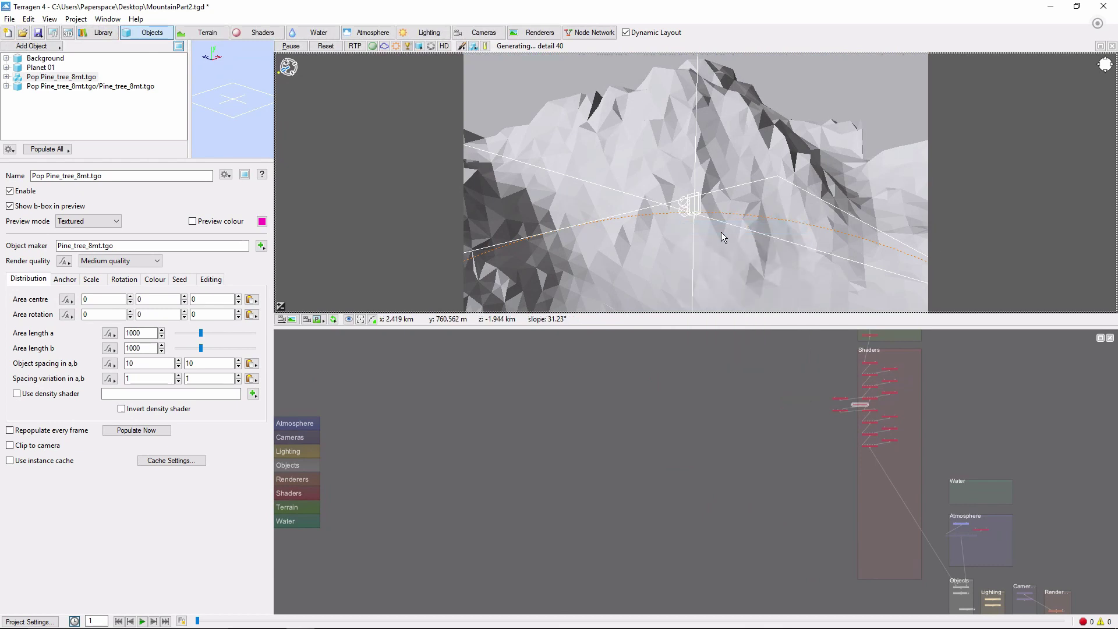
{"action": "left_click", "coordinate": [251, 299]}
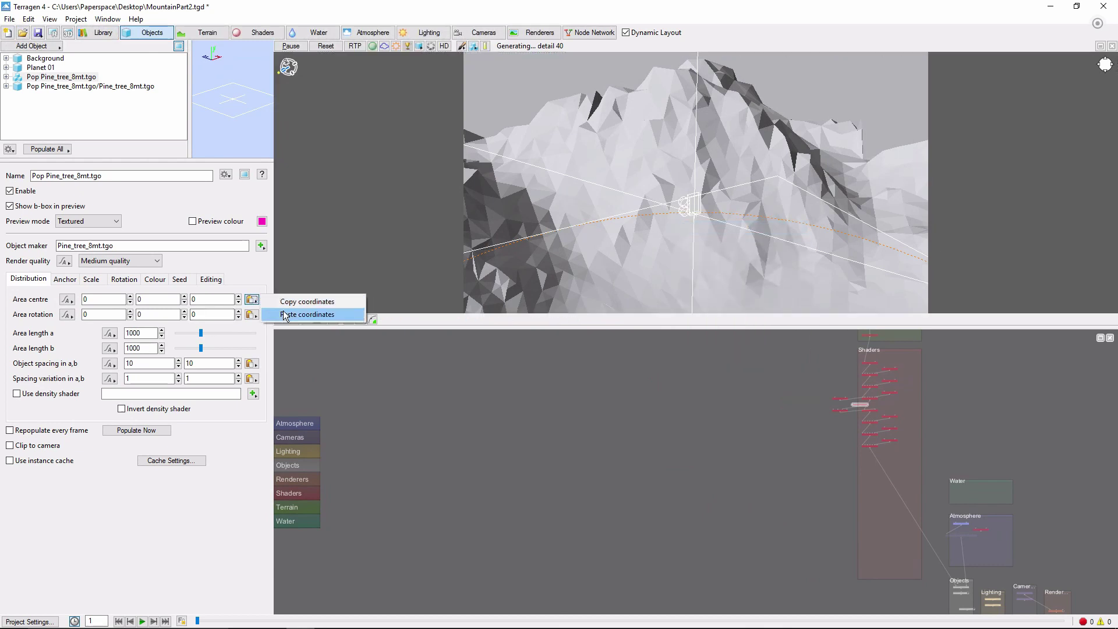
{"action": "left_click", "coordinate": [285, 315]}
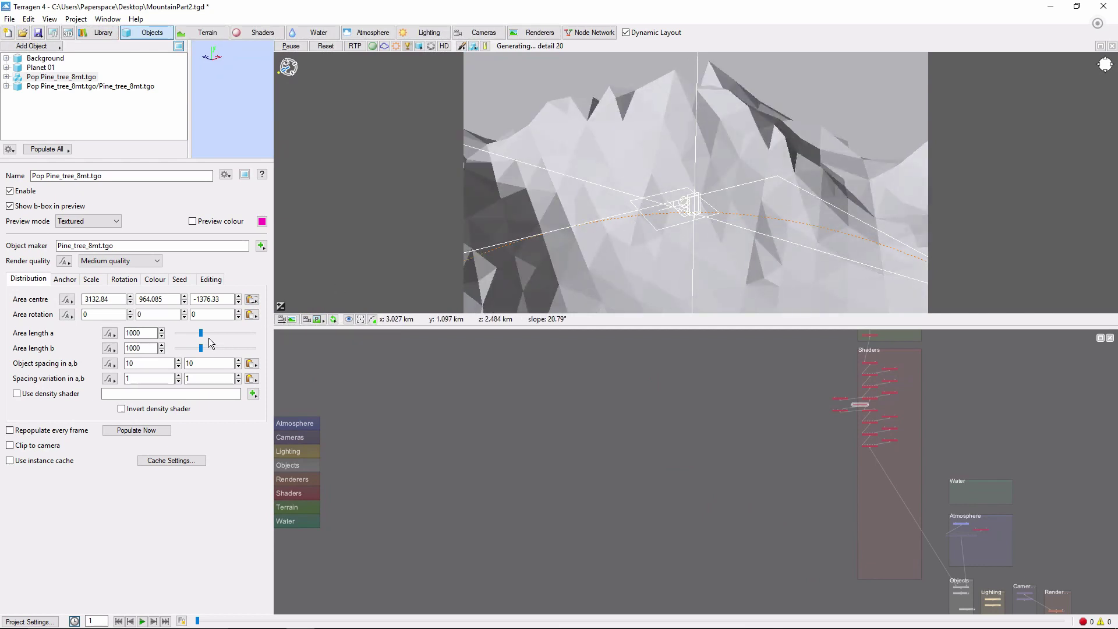
Enlarge the pine population area to about 2822 by 6602, rotate it about 26 degrees and centre it near X 3385, Z -1684
{"action": "left_click_drag", "start_coordinate": [201, 332], "coordinate": [225, 333]}
{"action": "left_click", "coordinate": [647, 236]}
{"action": "left_click", "coordinate": [653, 231]}
{"action": "scroll", "coordinate": [708, 203], "scroll_direction": "up", "scroll_amount": 5}
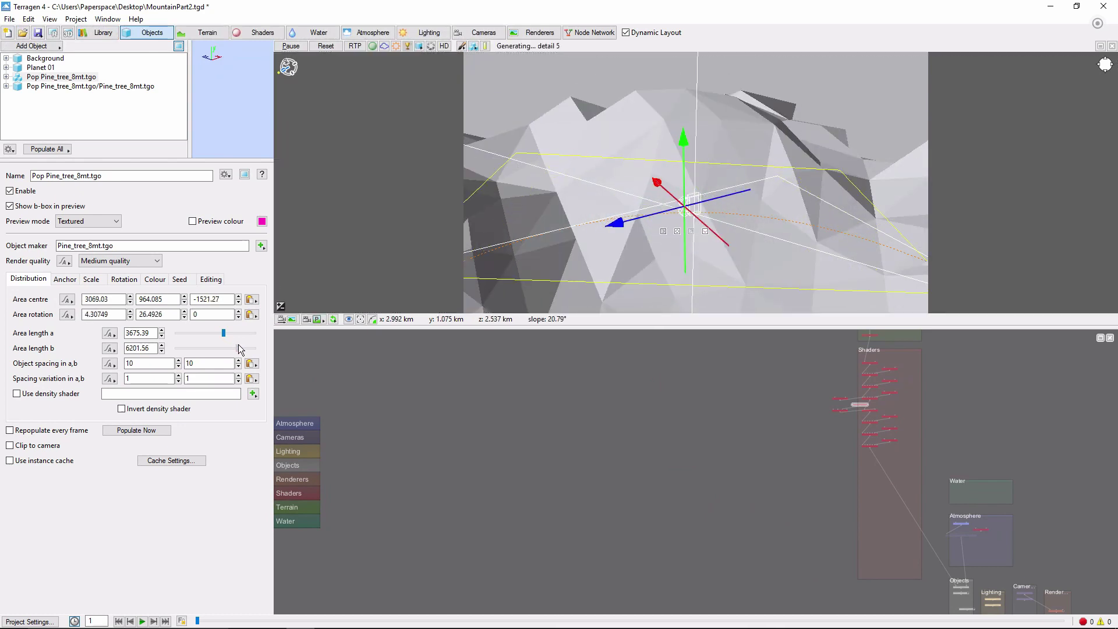
{"action": "left_click_drag", "start_coordinate": [223, 333], "coordinate": [219, 332]}
{"action": "left_click_drag", "start_coordinate": [617, 239], "coordinate": [440, 247]}
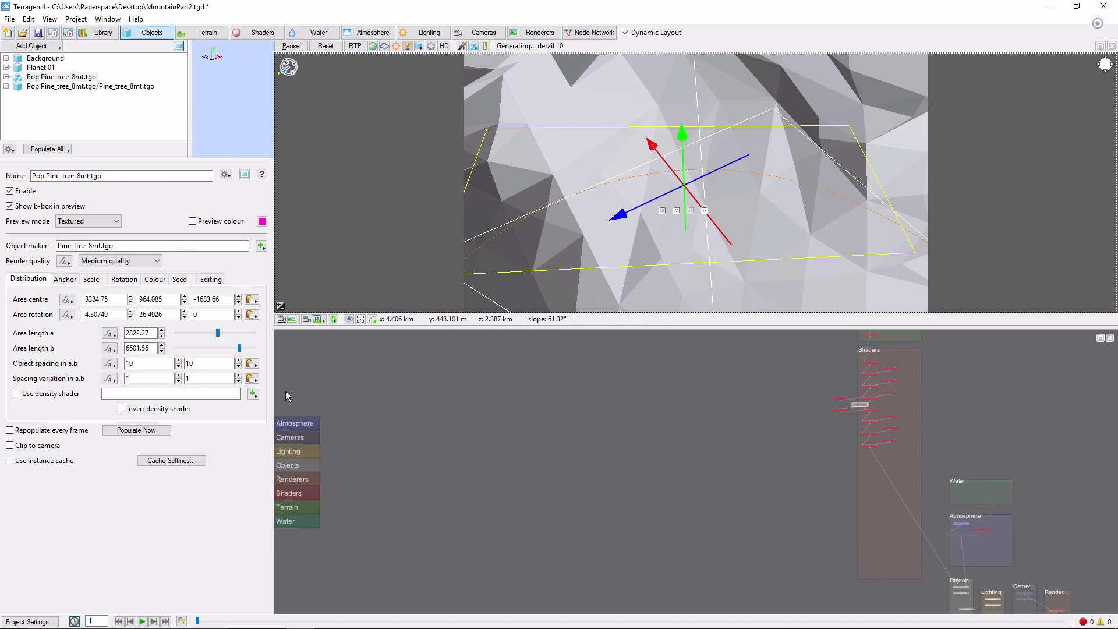
Set the pine population's object spacing to 6 in both directions and its spacing variation to 2 in both
{"action": "right_click", "coordinate": [162, 362]}
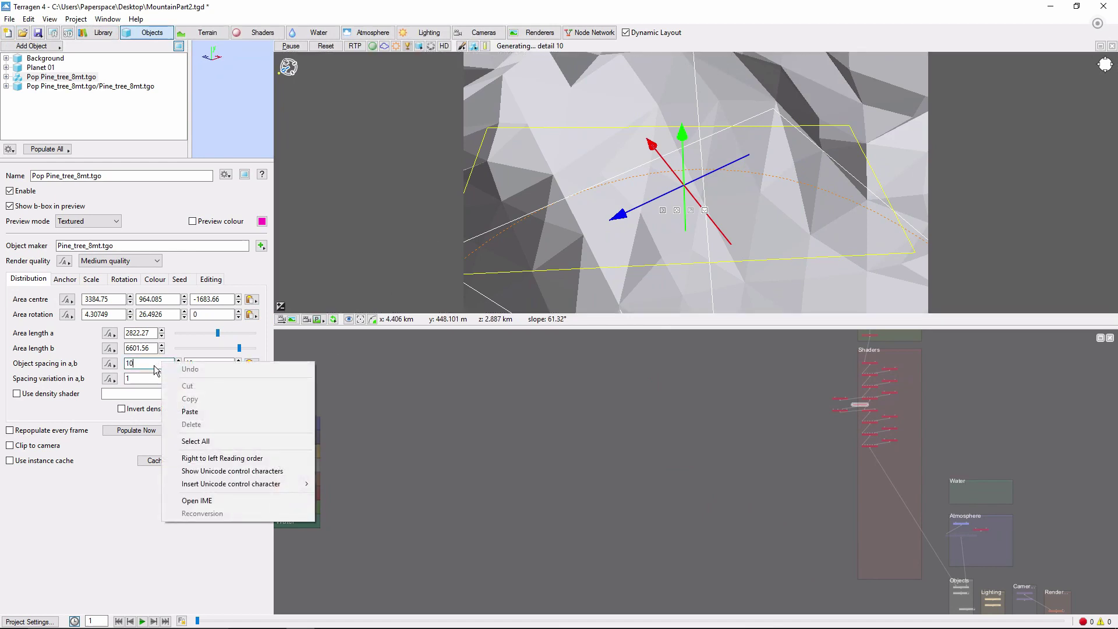
{"action": "left_click", "coordinate": [195, 440]}
{"action": "type", "text": "6"}
{"action": "key", "text": "Tab"}
{"action": "type", "text": "6"}
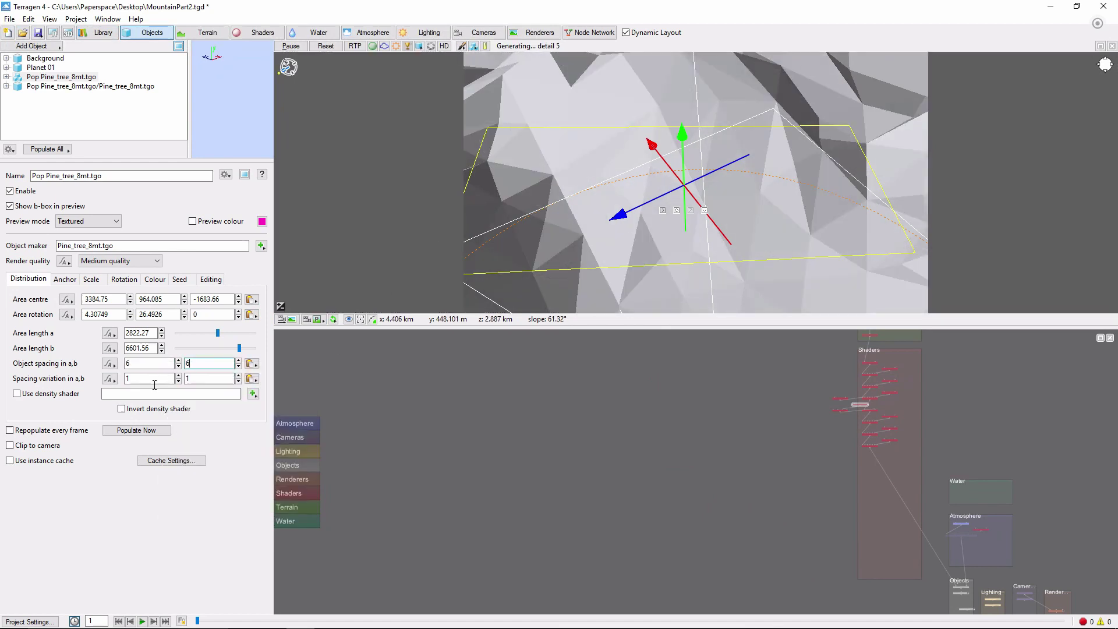
{"action": "key", "text": "Tab"}
{"action": "type", "text": "2"}
{"action": "key", "text": "Tab"}
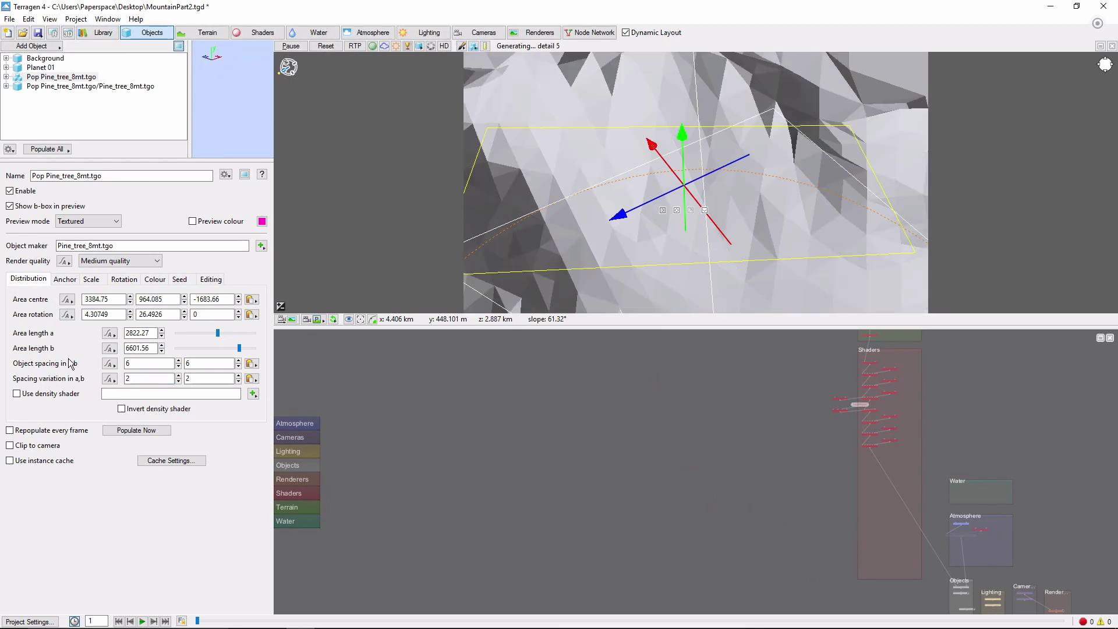
{"action": "type", "text": "2"}
Enable the pine population's density shader and assign a newly created Distribution shader v4 to it
{"action": "left_click", "coordinate": [17, 394]}
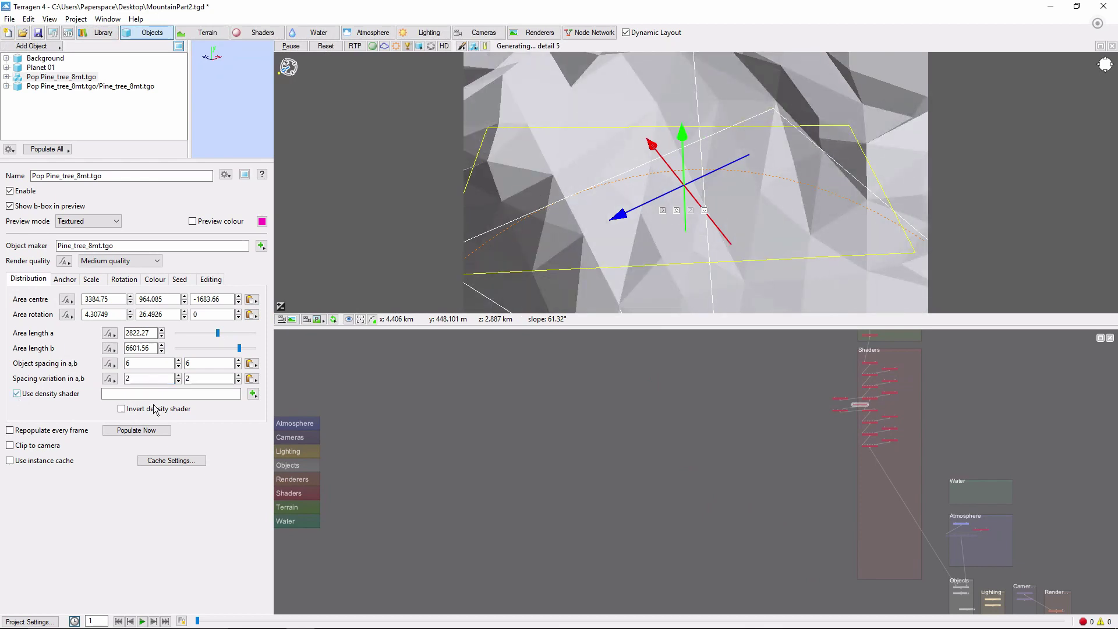
{"action": "left_click", "coordinate": [253, 393]}
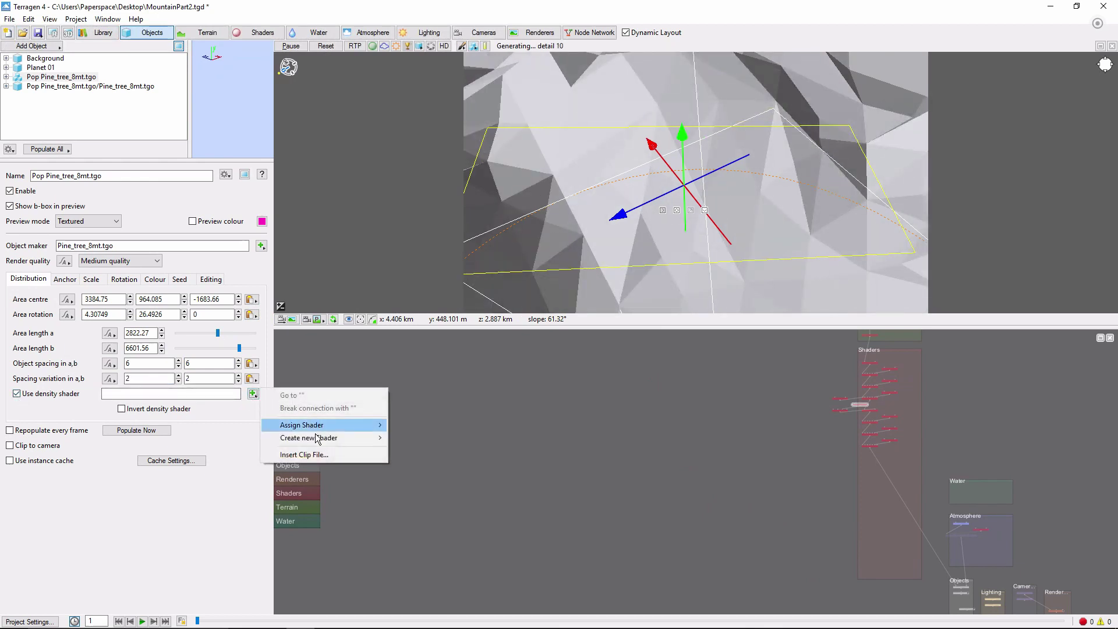
{"action": "mouse_move", "coordinate": [331, 439]}
{"action": "mouse_move", "coordinate": [409, 440]}
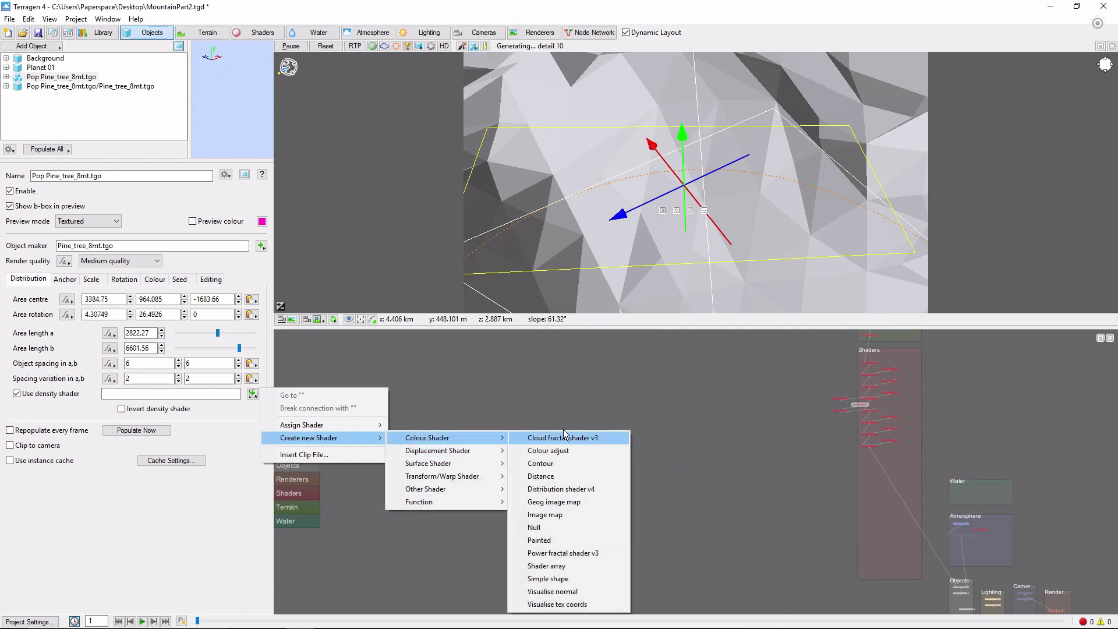
{"action": "left_click", "coordinate": [569, 491]}
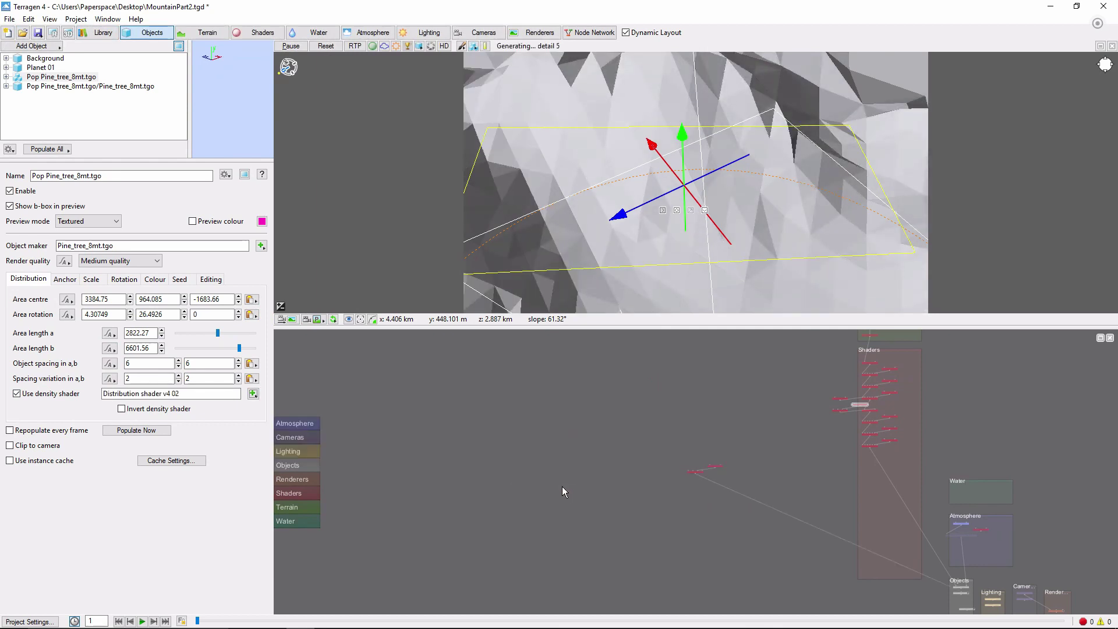
In the pine population's distribution shader, limit the maximum altitude to 800 and enable the minimum altitude limit
{"action": "left_click", "coordinate": [253, 394]}
{"action": "left_click", "coordinate": [296, 395]}
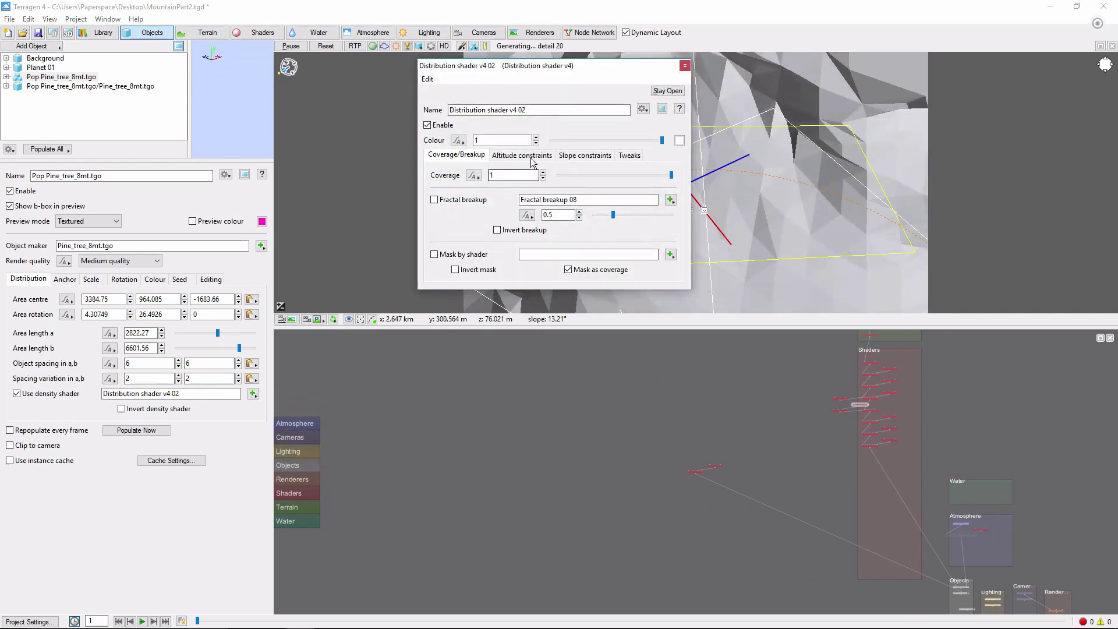
{"action": "left_click", "coordinate": [521, 155]}
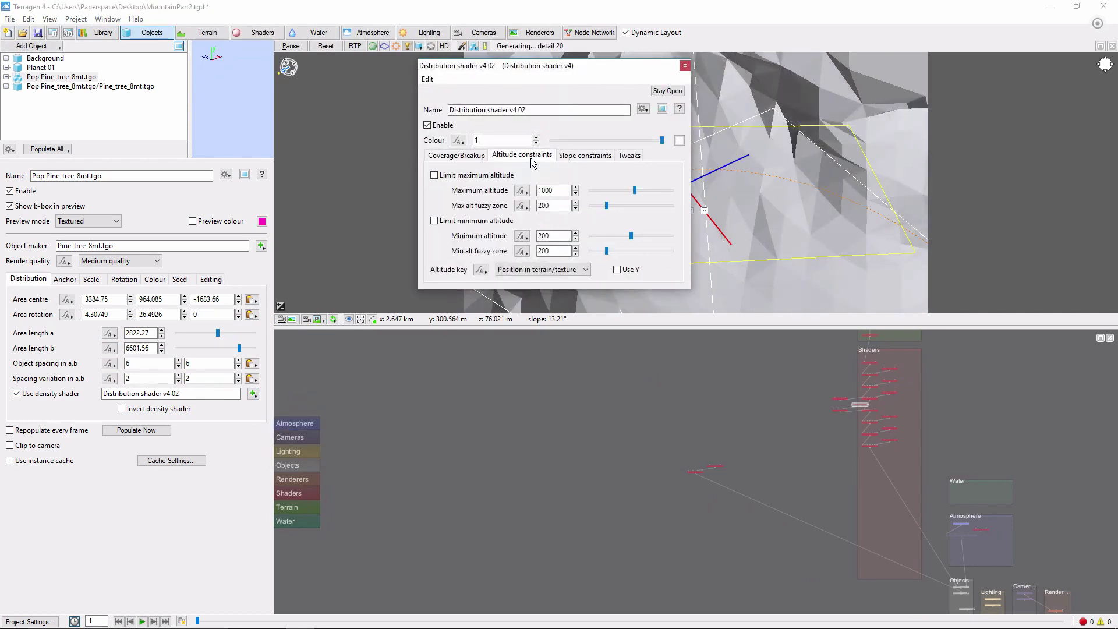
{"action": "left_click", "coordinate": [434, 176]}
{"action": "double_click", "coordinate": [553, 191]}
{"action": "type", "text": "800"}
{"action": "left_click", "coordinate": [433, 221]}
{"action": "key", "text": "Tab"}
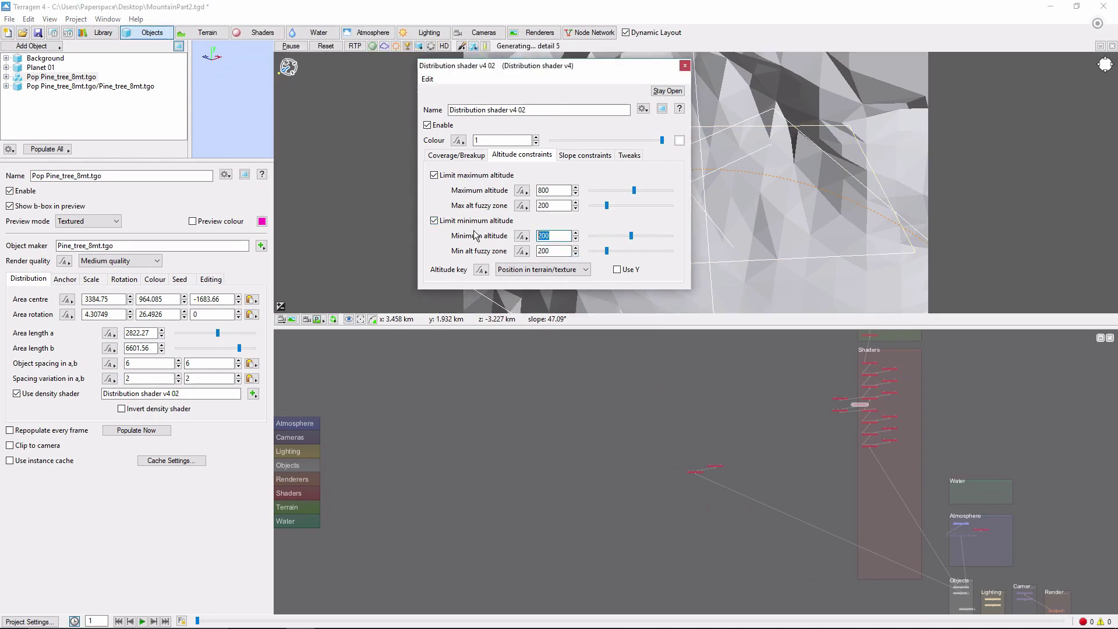
Limit the distribution shader's maximum slope angle to 30 with a maximum slope fuzzy zone of 10, and close its settings
{"action": "left_click", "coordinate": [585, 155]}
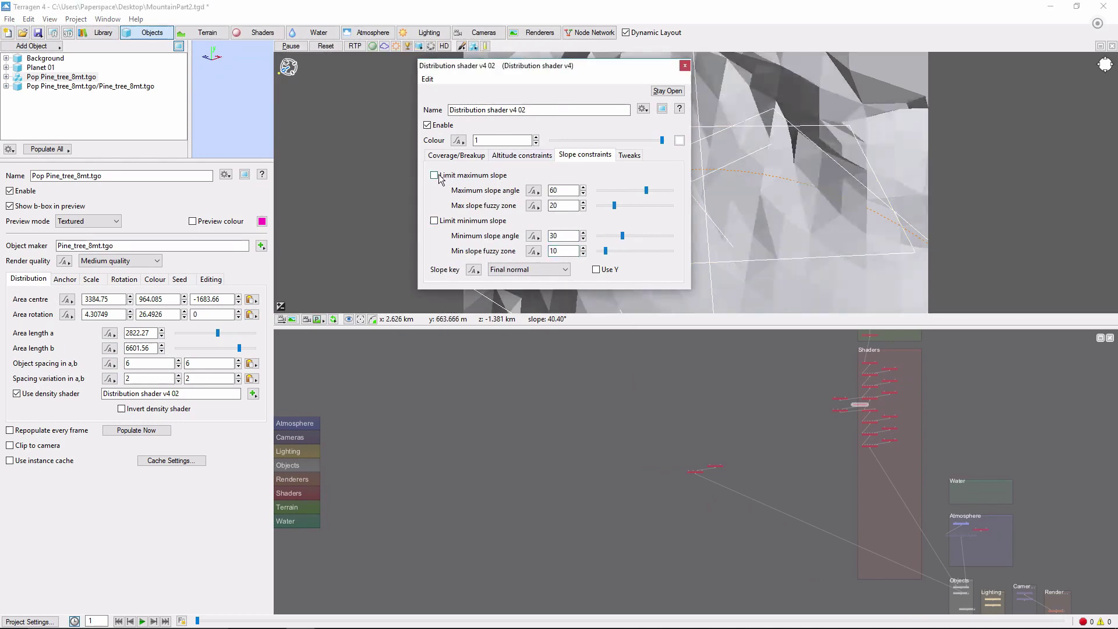
{"action": "left_click", "coordinate": [435, 175]}
{"action": "left_click", "coordinate": [558, 191]}
{"action": "key", "text": "ctrl+a"}
{"action": "type", "text": "30"}
{"action": "key", "text": "Tab"}
{"action": "type", "text": "10"}
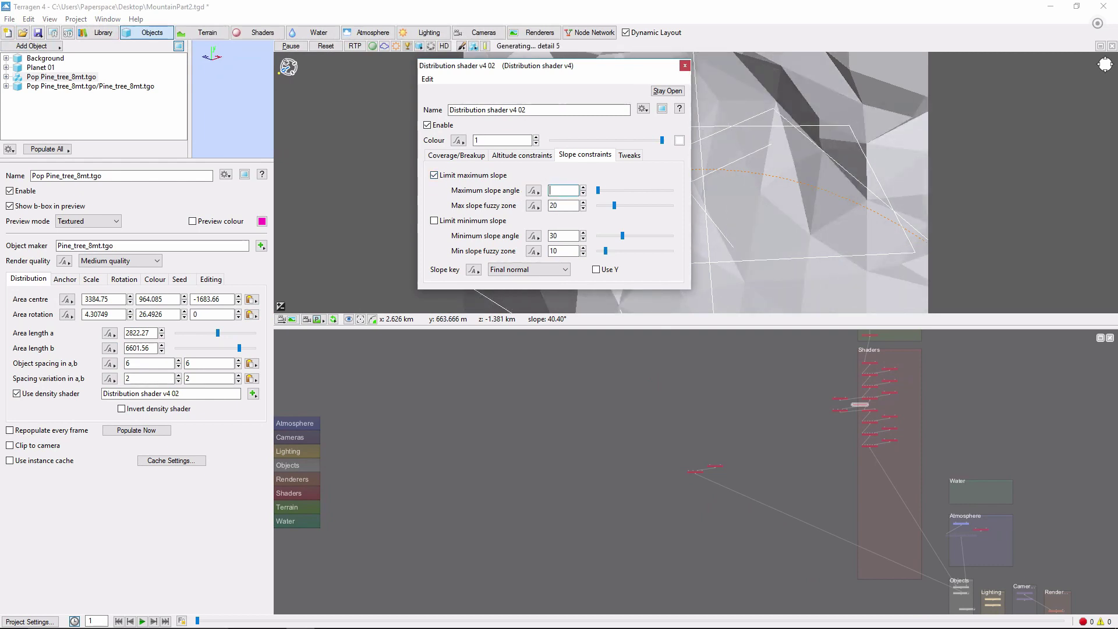
{"action": "left_click", "coordinate": [628, 155]}
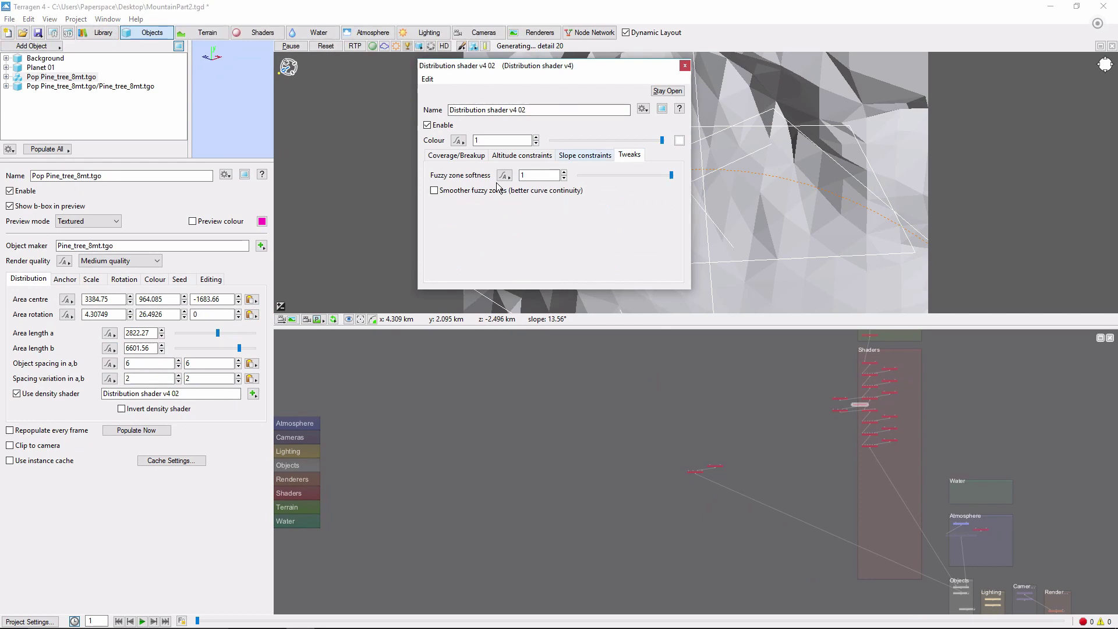
{"action": "left_click", "coordinate": [686, 67]}
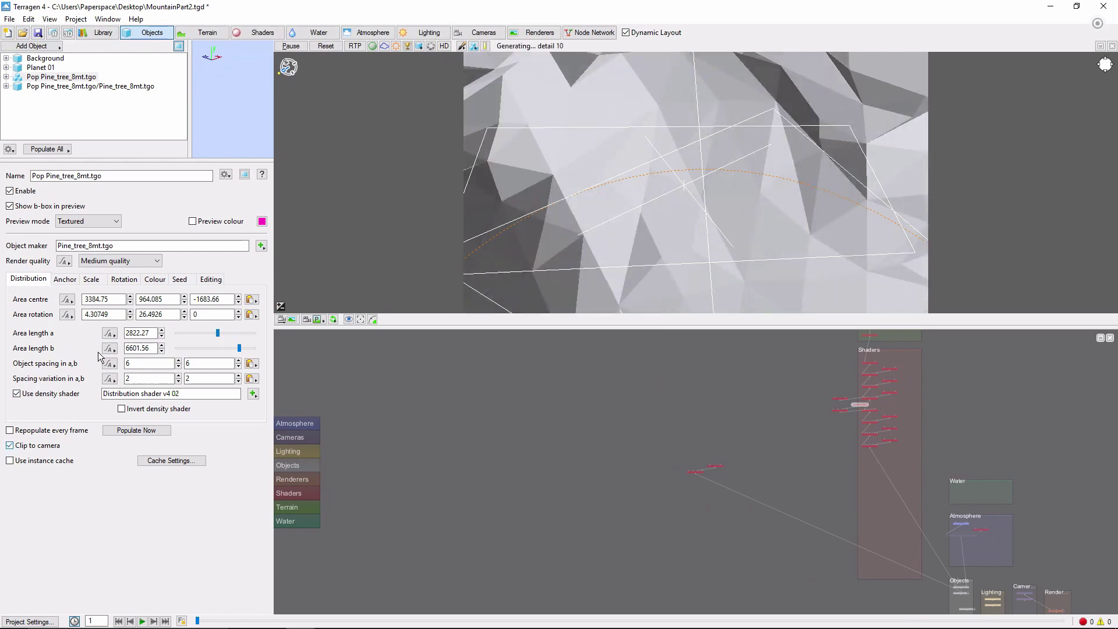
Set the pine population's minimum scale to 2.5 and maximum scale to 3
{"action": "left_click", "coordinate": [97, 279]}
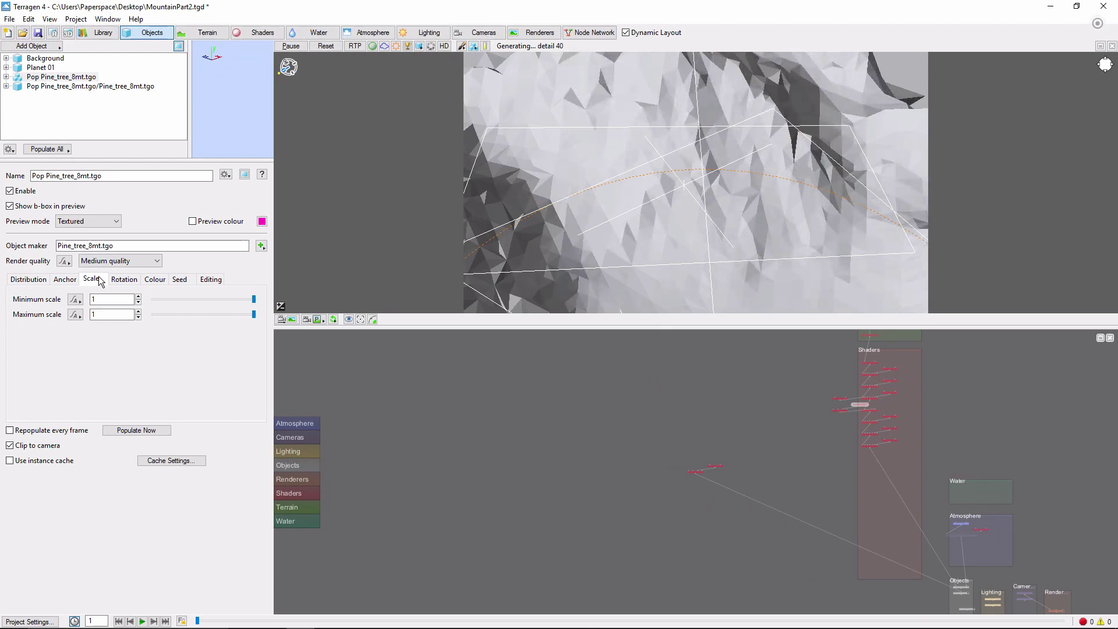
{"action": "double_click", "coordinate": [112, 299]}
{"action": "type", "text": "2.5"}
{"action": "double_click", "coordinate": [112, 315]}
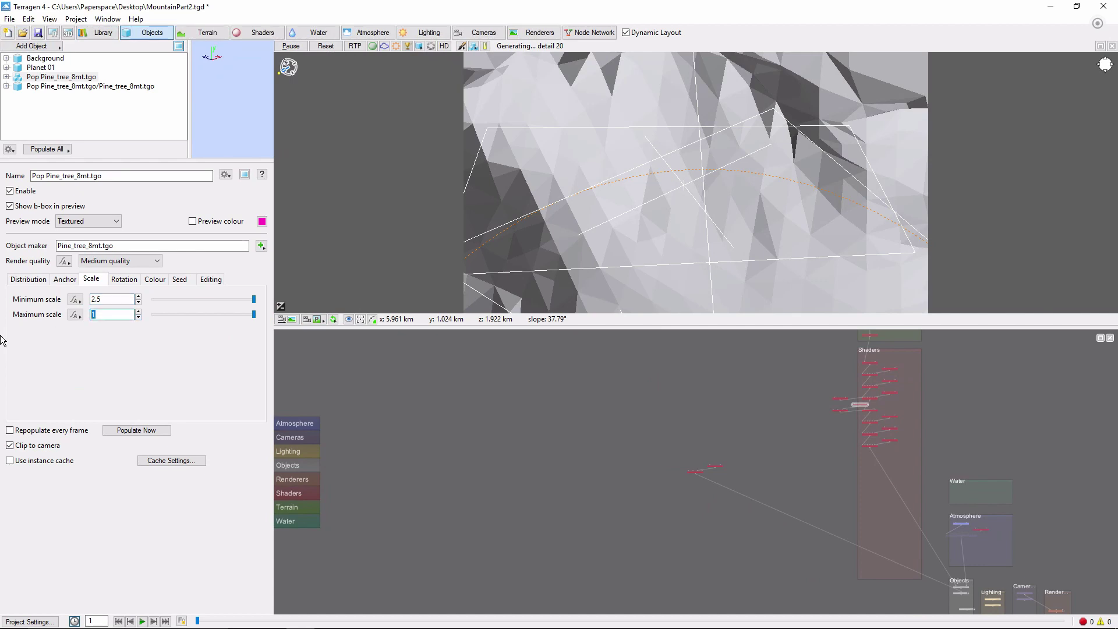
{"action": "type", "text": "3"}
Switch the preview to the current render camera and populate the pine trees
{"action": "left_click", "coordinate": [318, 319]}
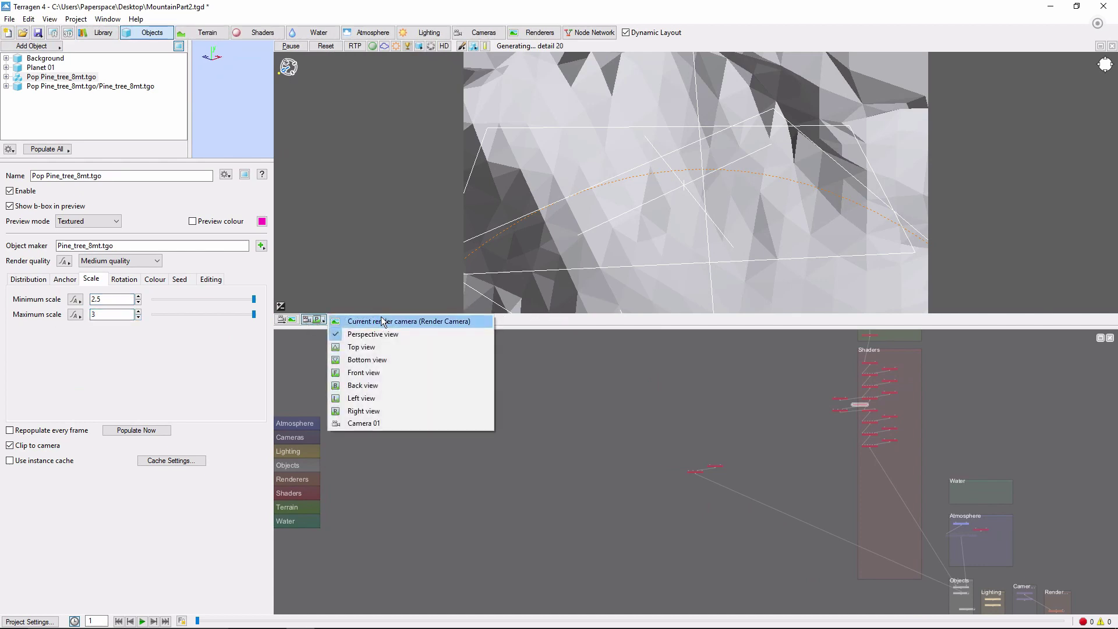
{"action": "left_click", "coordinate": [376, 321]}
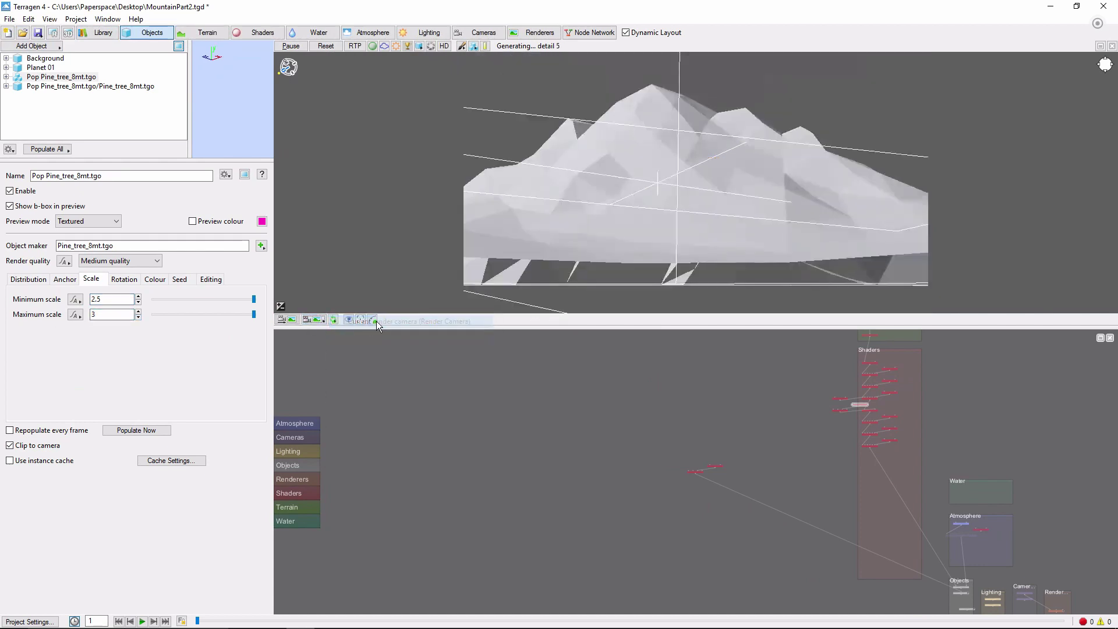
{"action": "left_click", "coordinate": [145, 433]}
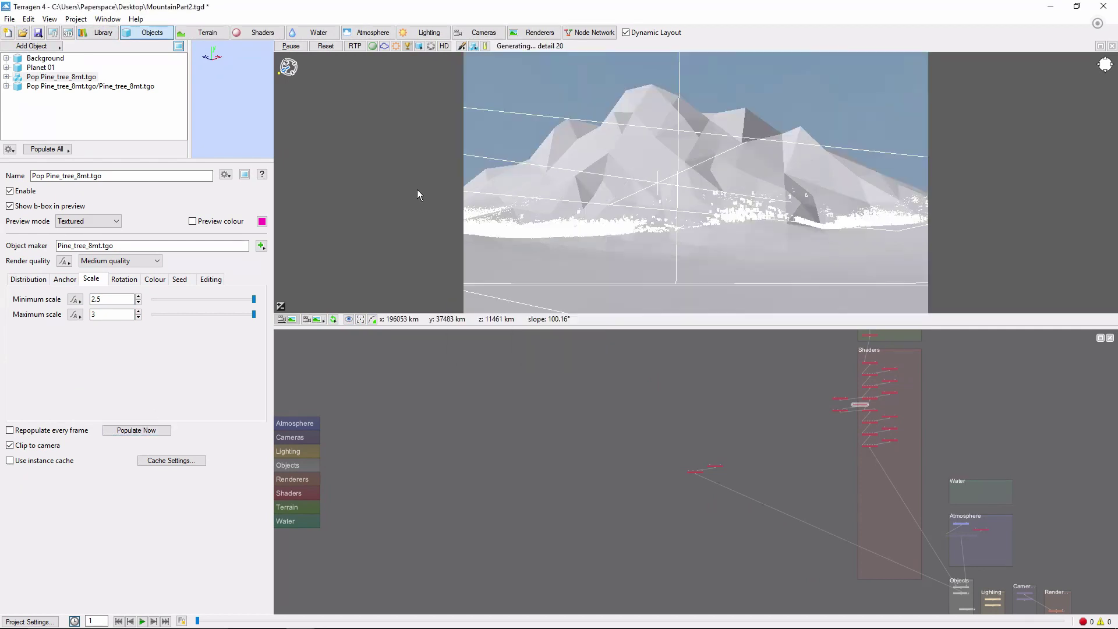
Increase the heading of Sunlight 01 and lower its elevation to relight the mountain
{"action": "left_click", "coordinate": [421, 33]}
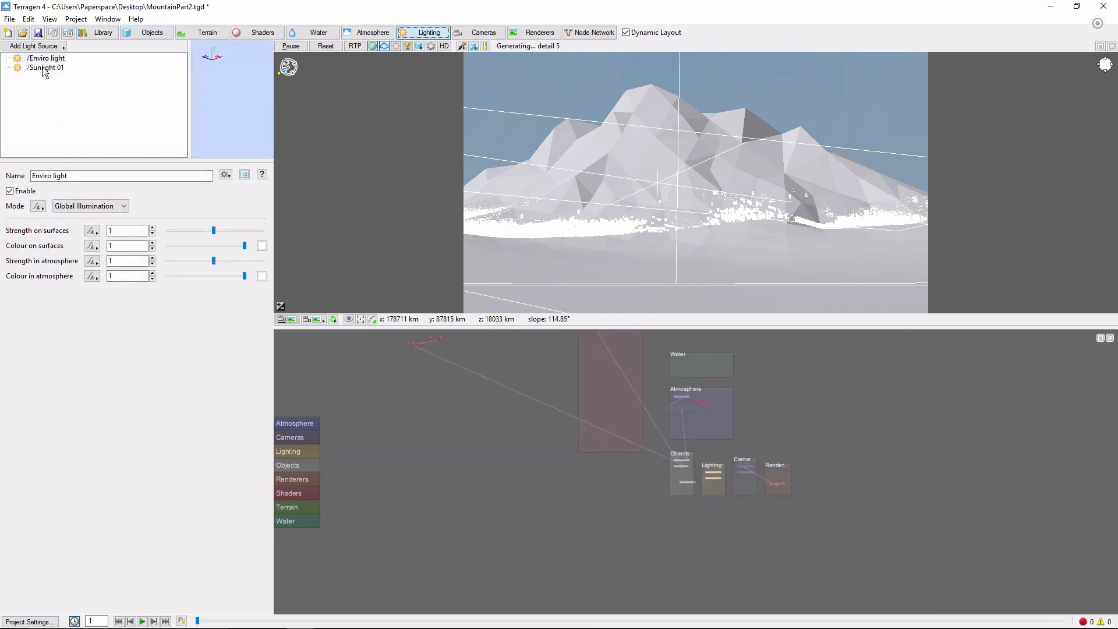
{"action": "left_click", "coordinate": [44, 68]}
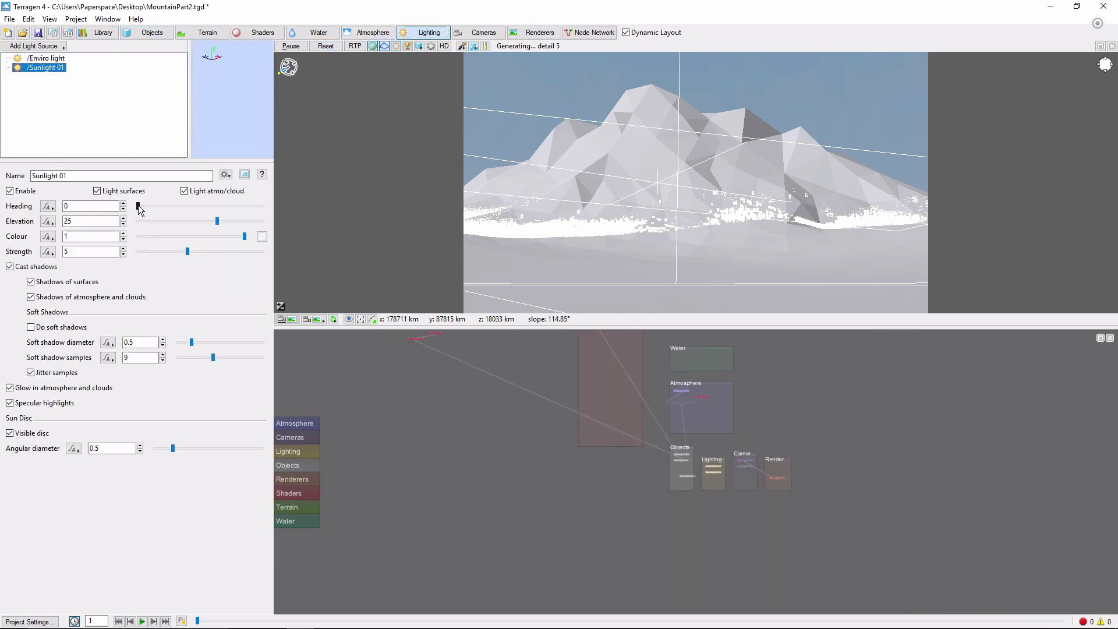
{"action": "left_click_drag", "start_coordinate": [138, 206], "coordinate": [161, 206]}
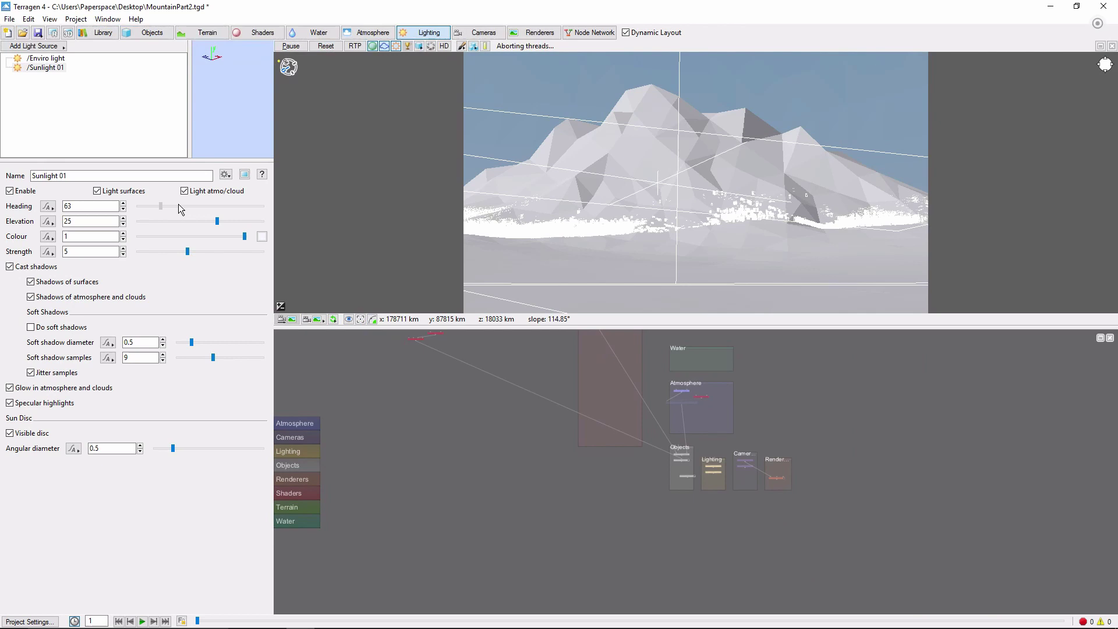
{"action": "left_click", "coordinate": [213, 206]}
{"action": "mouse_move", "coordinate": [217, 221]}
{"action": "left_mouse_down"}
{"action": "mouse_move", "coordinate": [191, 222]}
{"action": "mouse_move", "coordinate": [203, 223]}
{"action": "left_mouse_up"}
Start rendering the image with the Render 01 renderer
{"action": "left_click", "coordinate": [523, 39]}
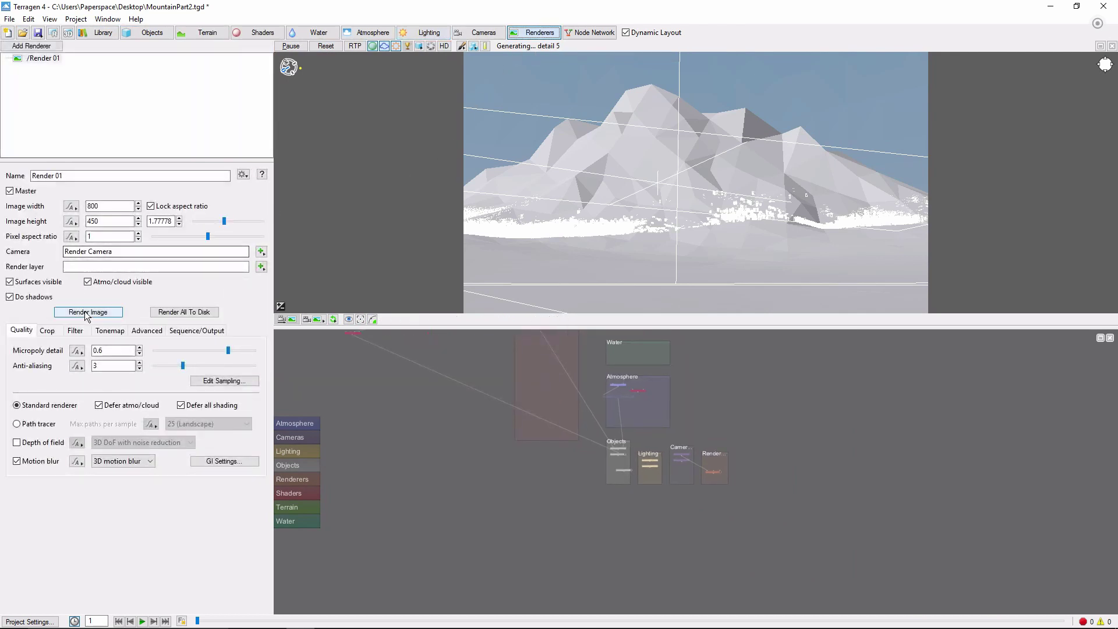
{"action": "left_click", "coordinate": [86, 313]}
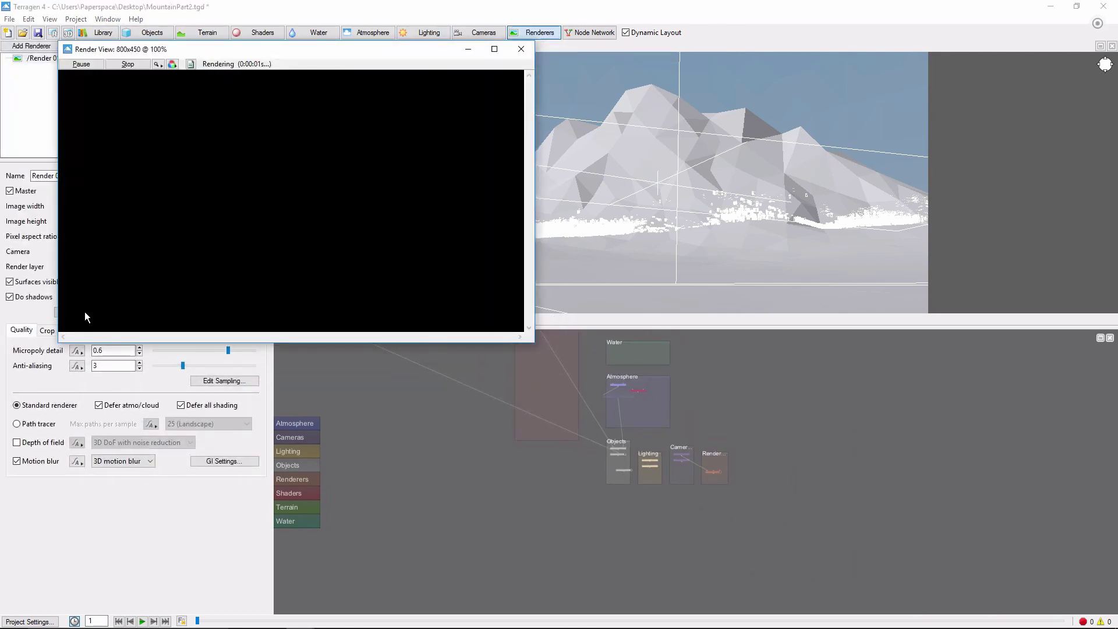